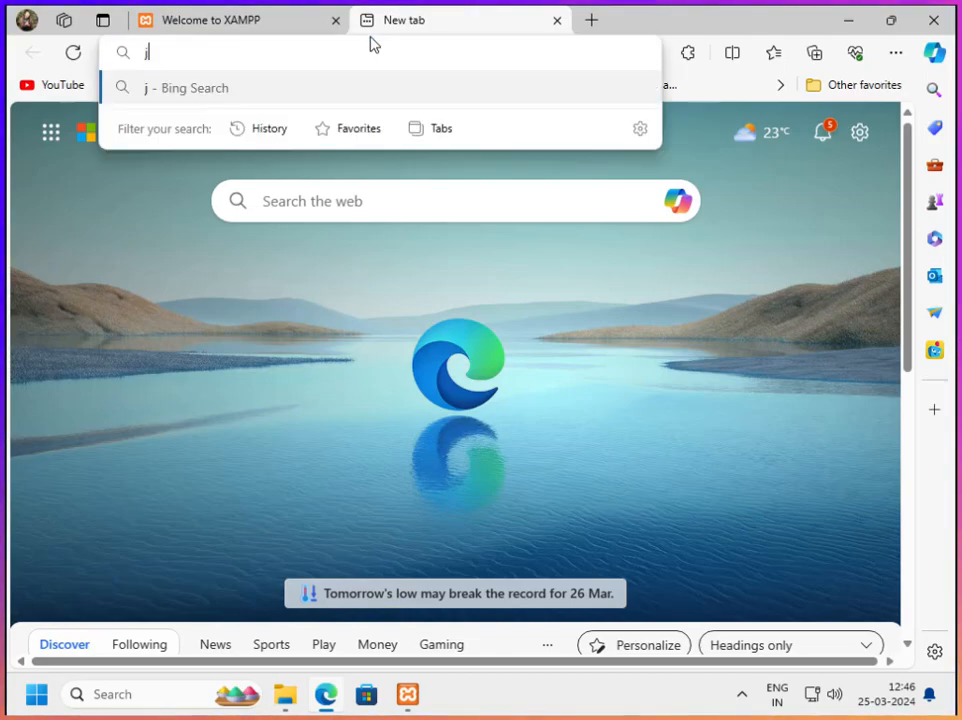
Search the web for "joomla download" and open the Downloads page of the official Joomla! site
text(download)
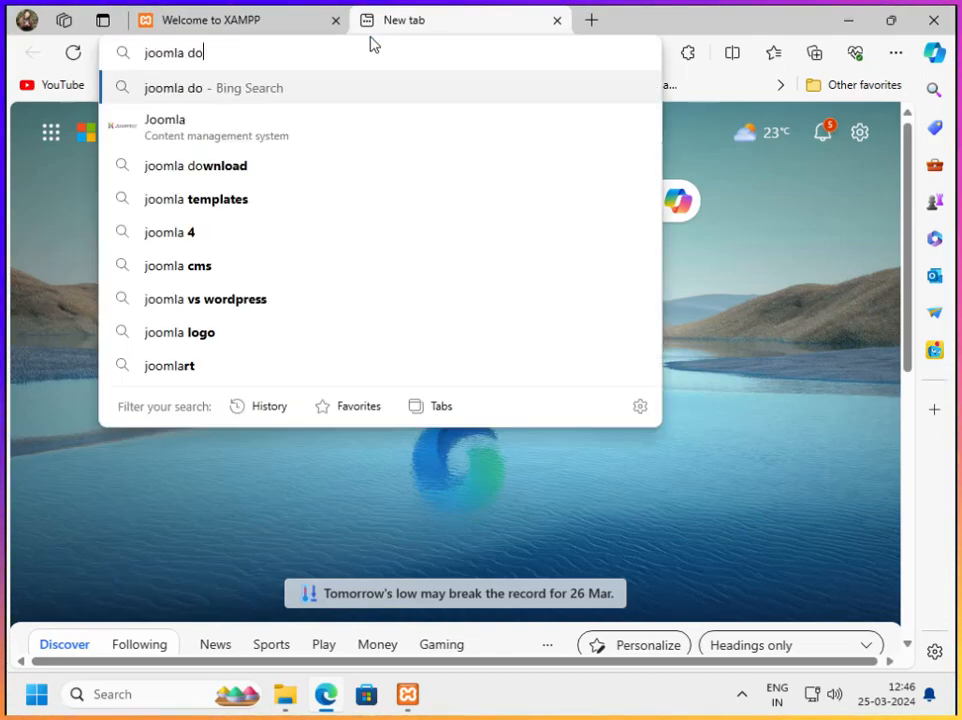
key(Return)
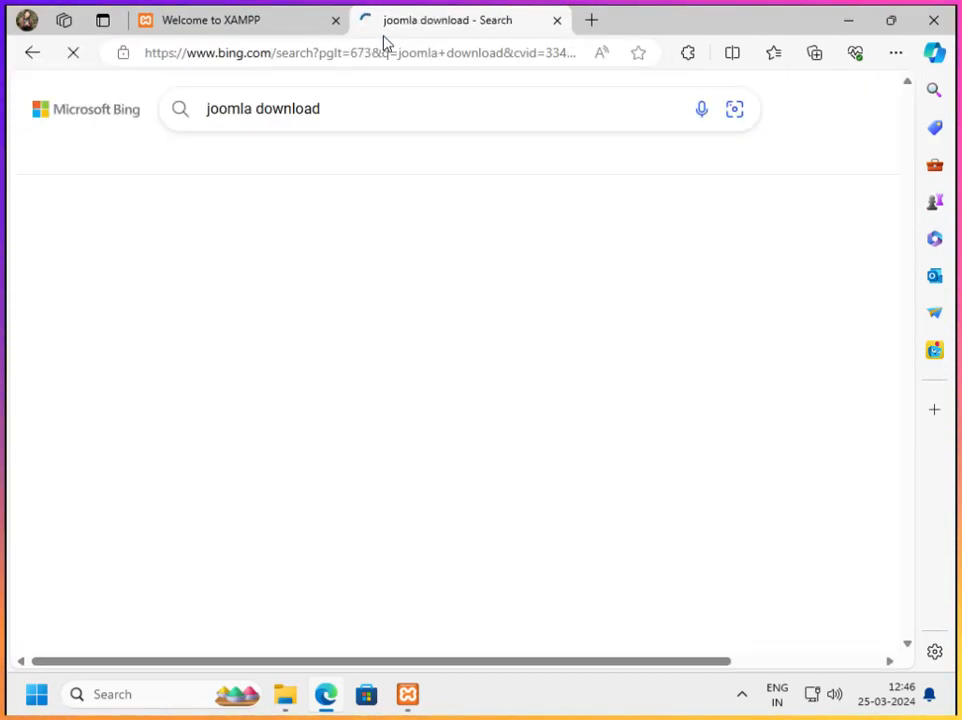
scroll(300, 365, down, 2)
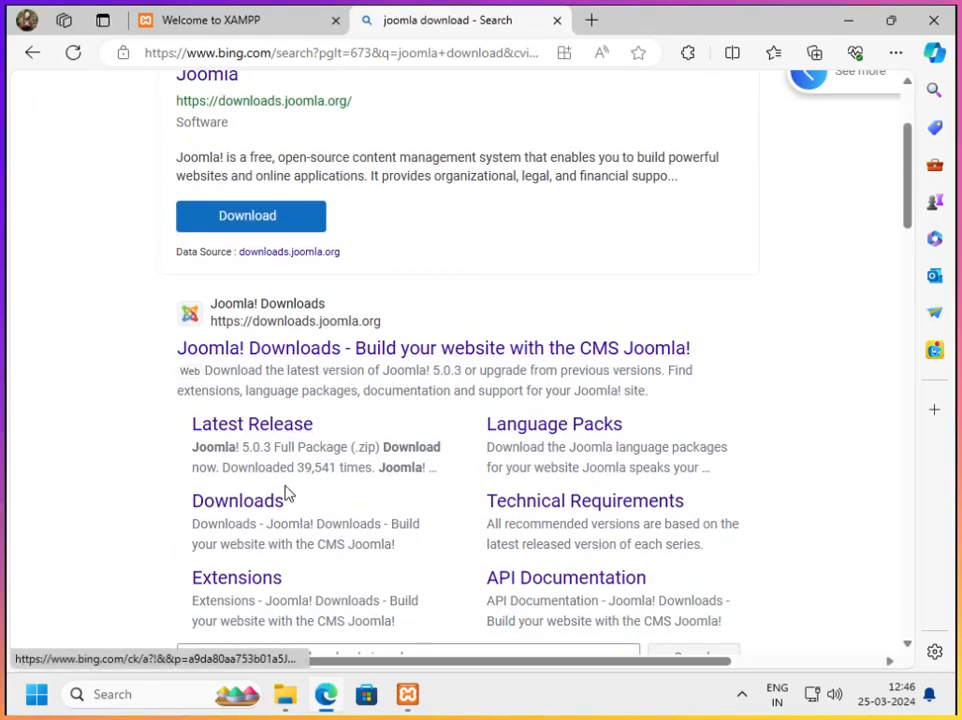
click(238, 508)
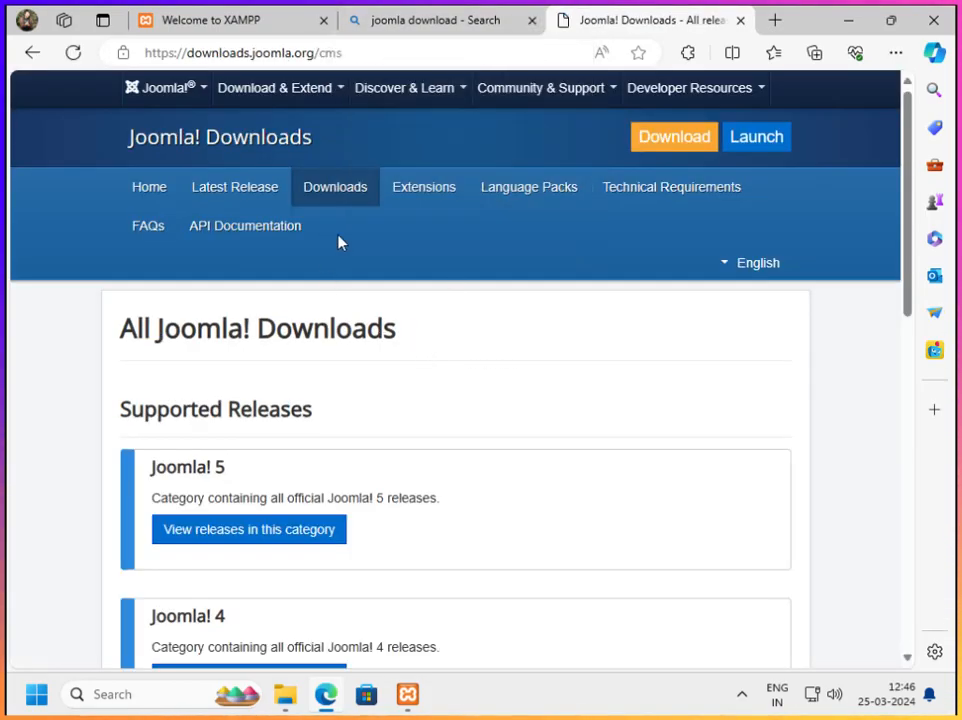
View the Joomla! 5 releases and go on to the site's main download page
scroll(232, 474, down, 2)
scroll(213, 500, up, 2)
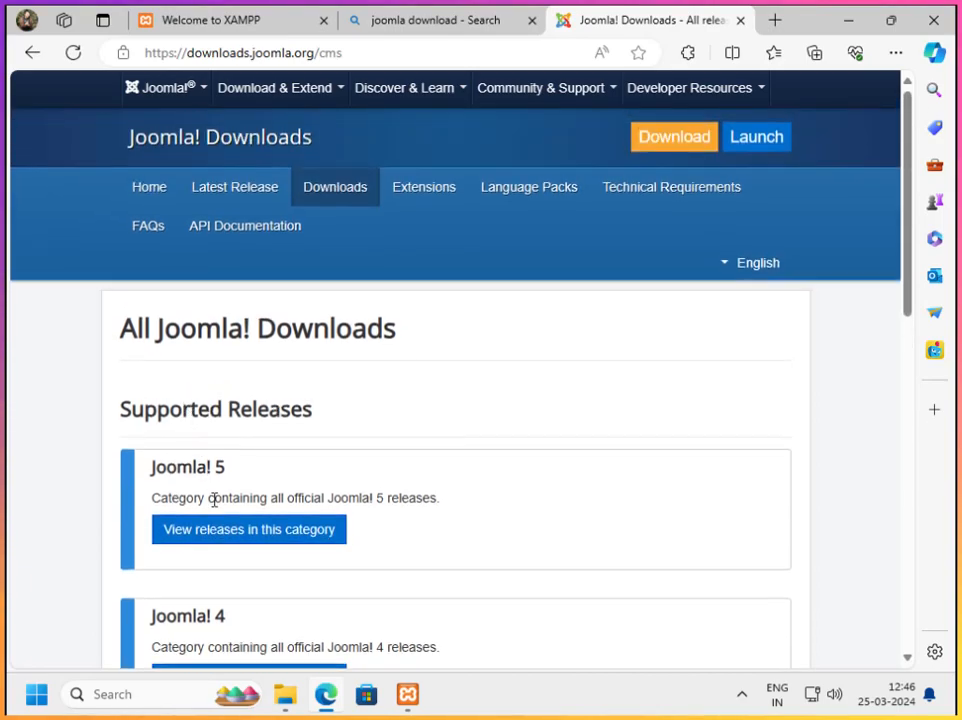
click(177, 538)
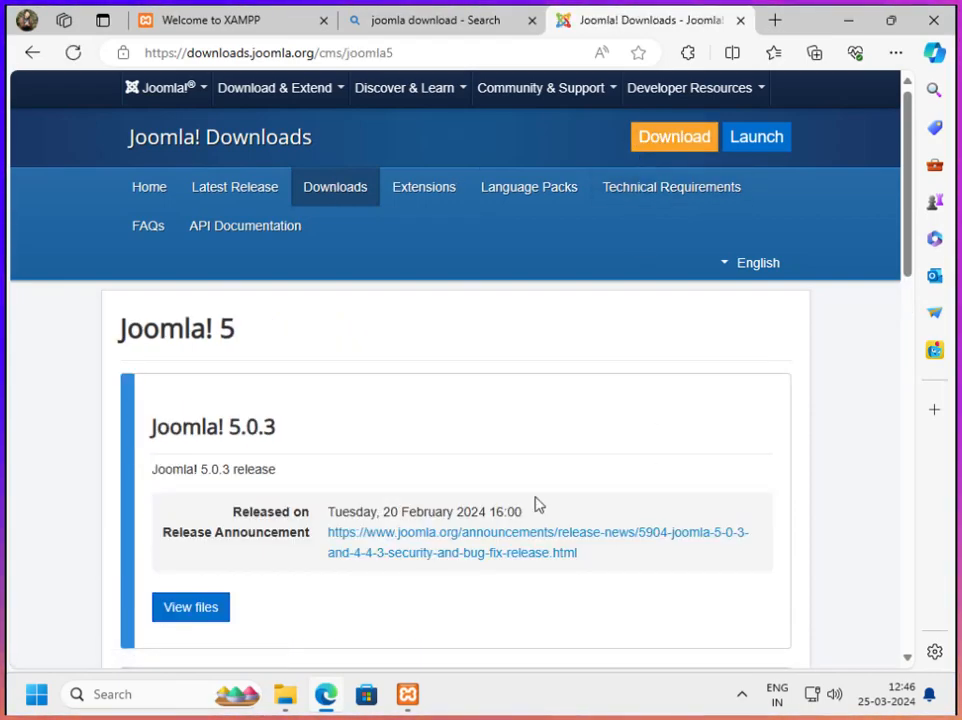
click(673, 141)
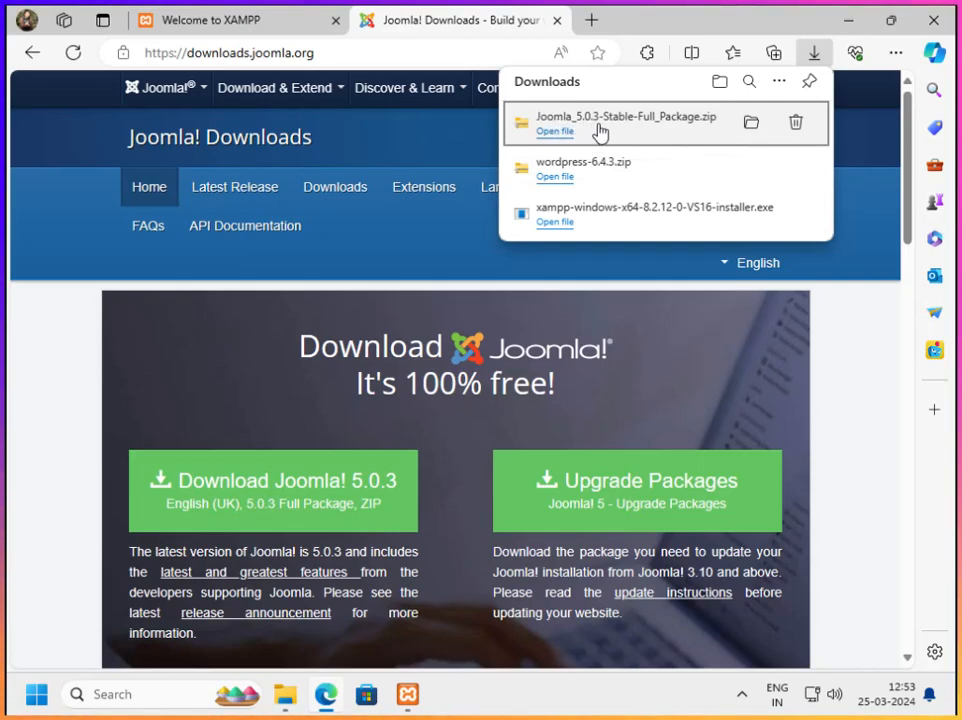
Copy the downloaded Joomla_5.0.3-Stable-Full_Package zip from the Downloads folder into C:\xampp\htdocs
click(558, 132)
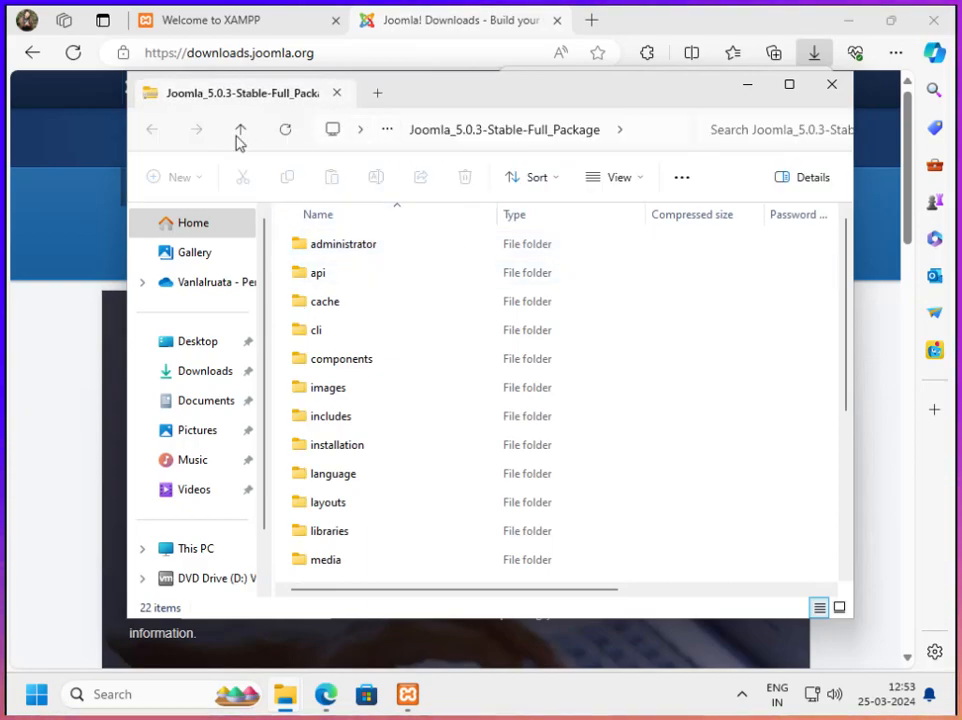
click(241, 133)
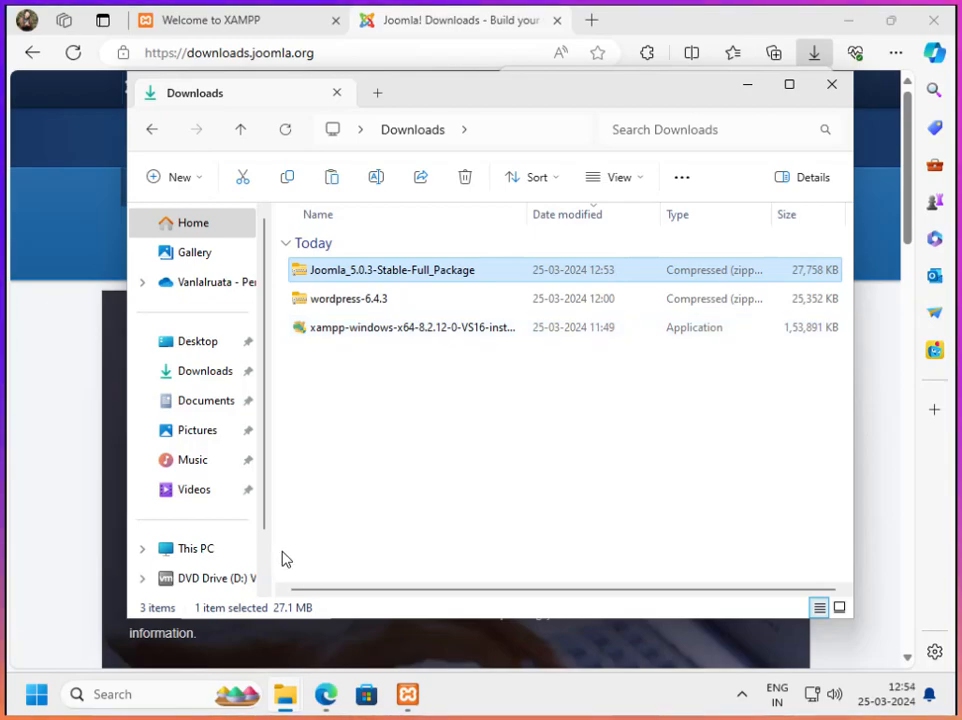
click(825, 91)
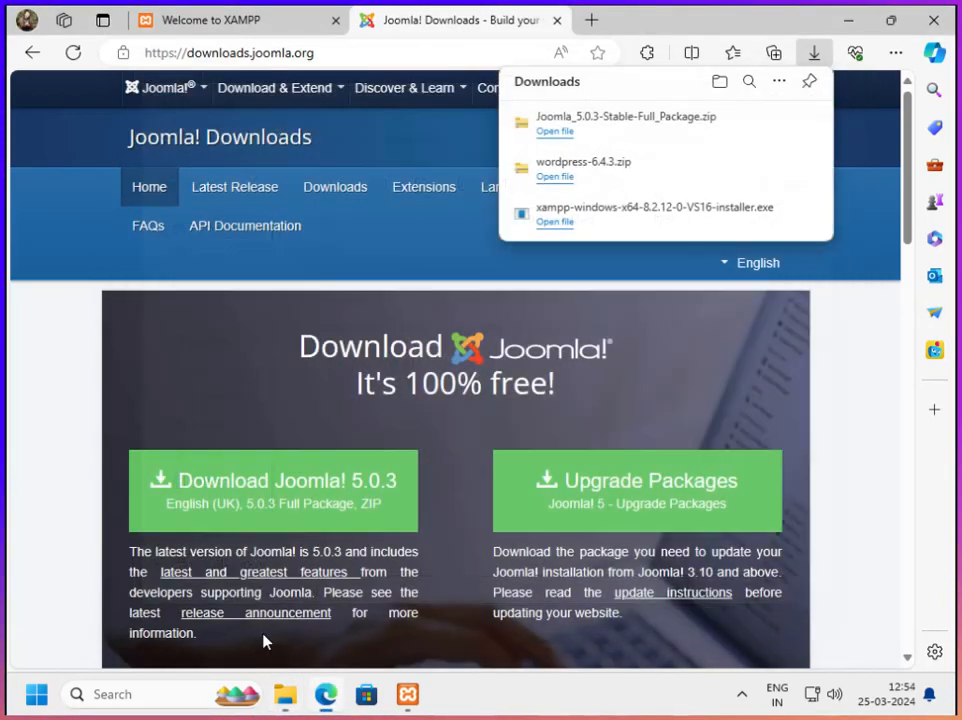
click(285, 694)
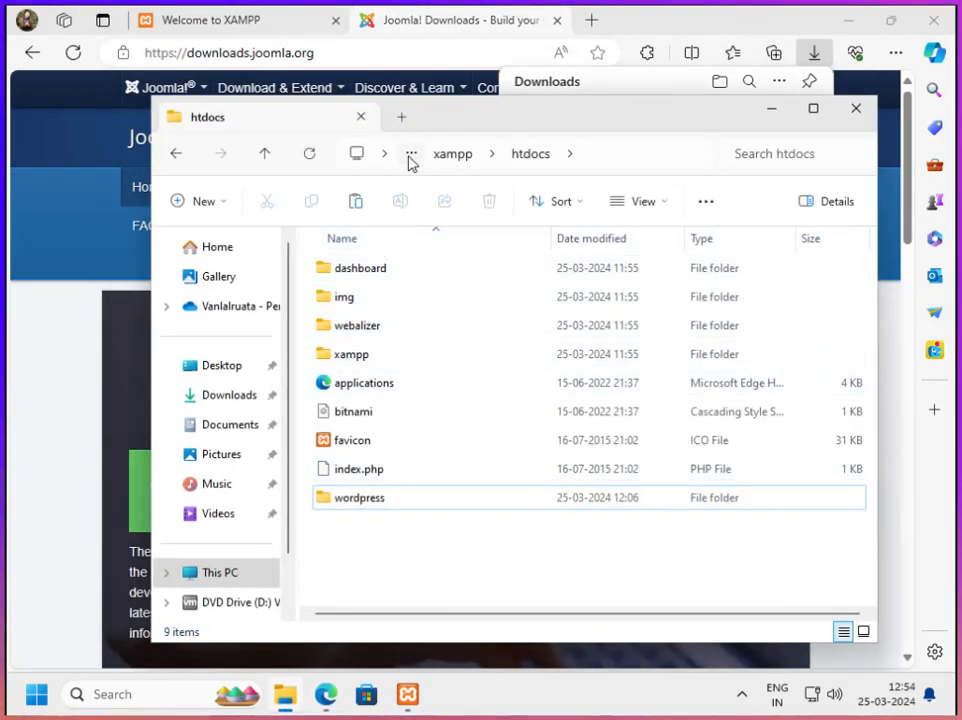
click(601, 155)
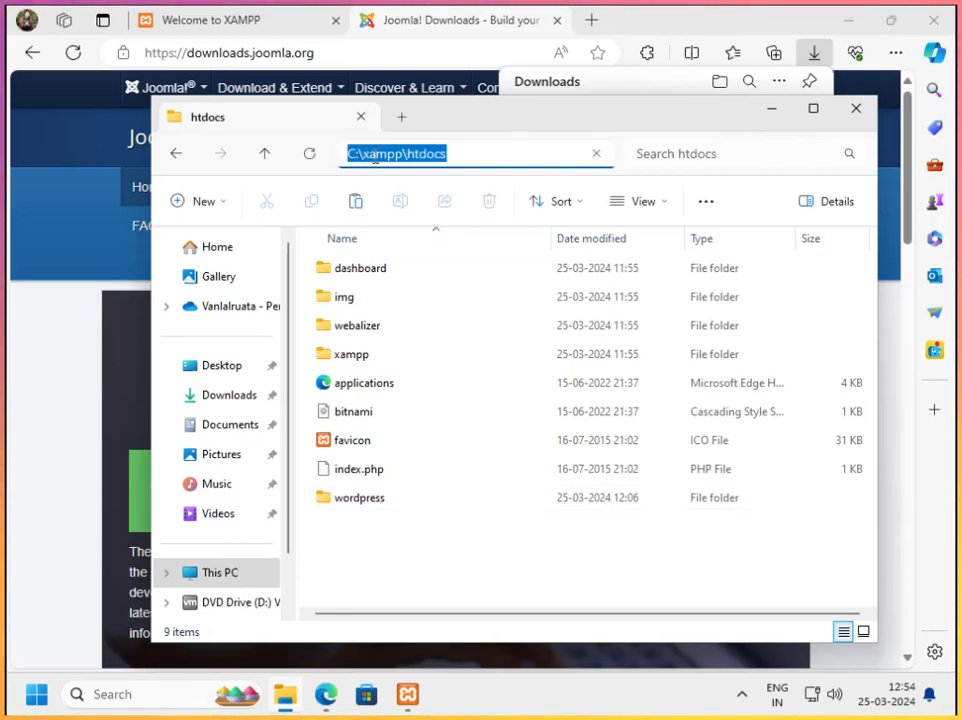
click(447, 584)
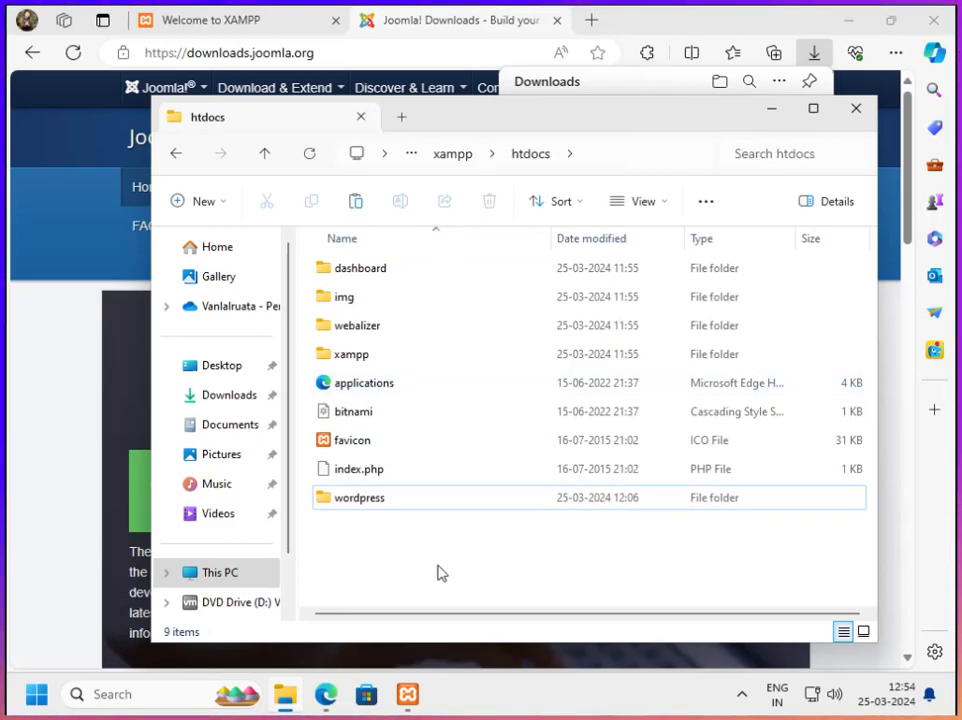
key(ctrl+v)
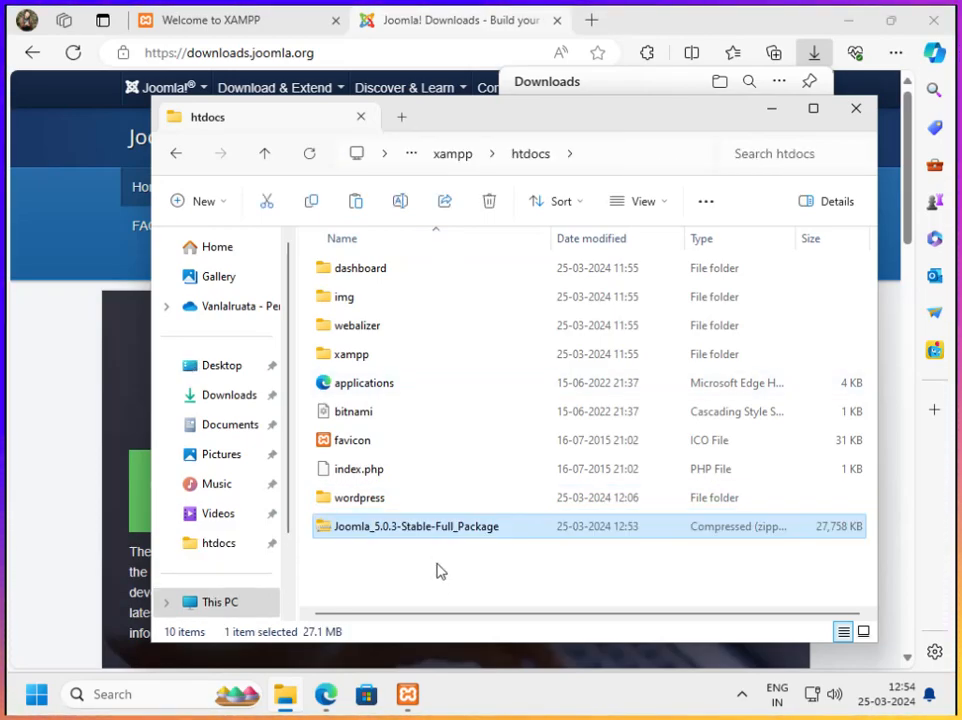
Extract the Joomla_5.0.3-Stable-Full_Package zip to C:\xampp\htdocs\Joomla_5.0.3-Stable-Full_Package
right_click(376, 534)
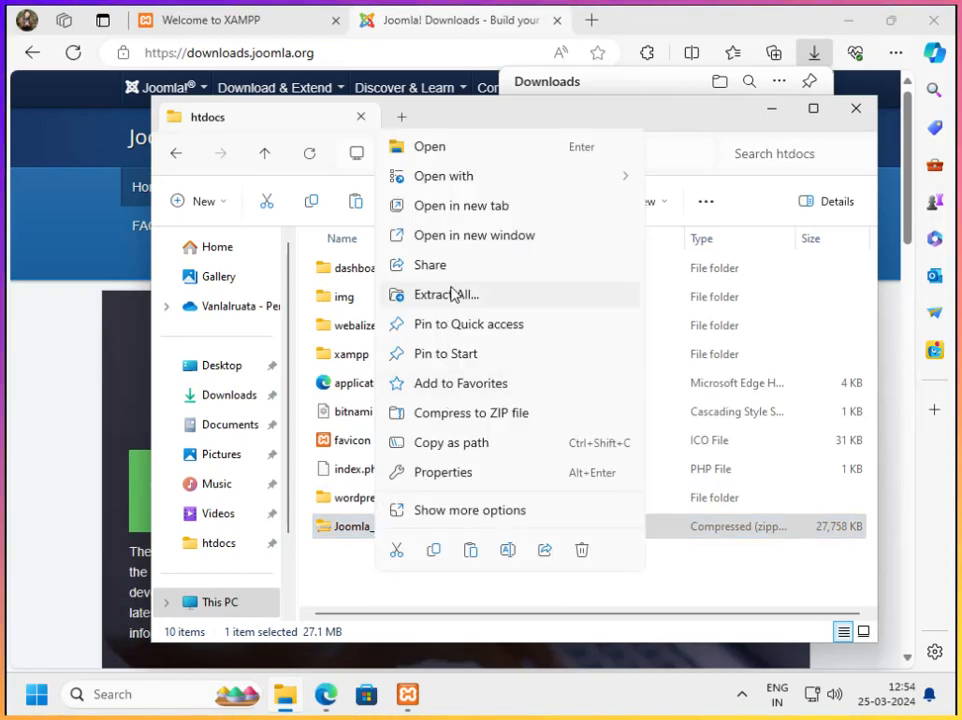
click(451, 294)
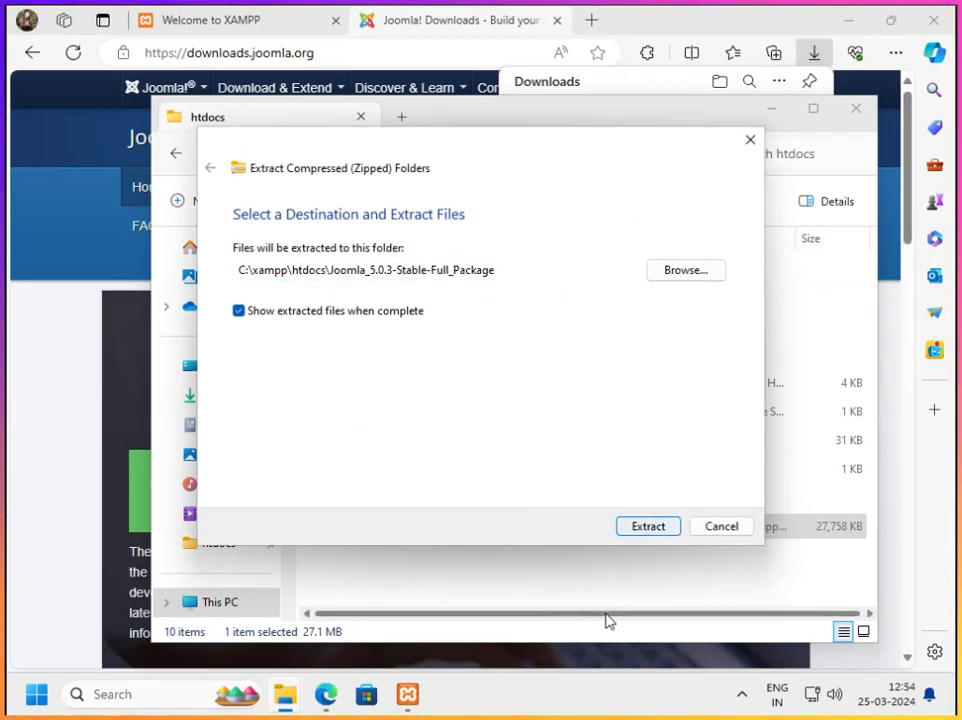
click(645, 530)
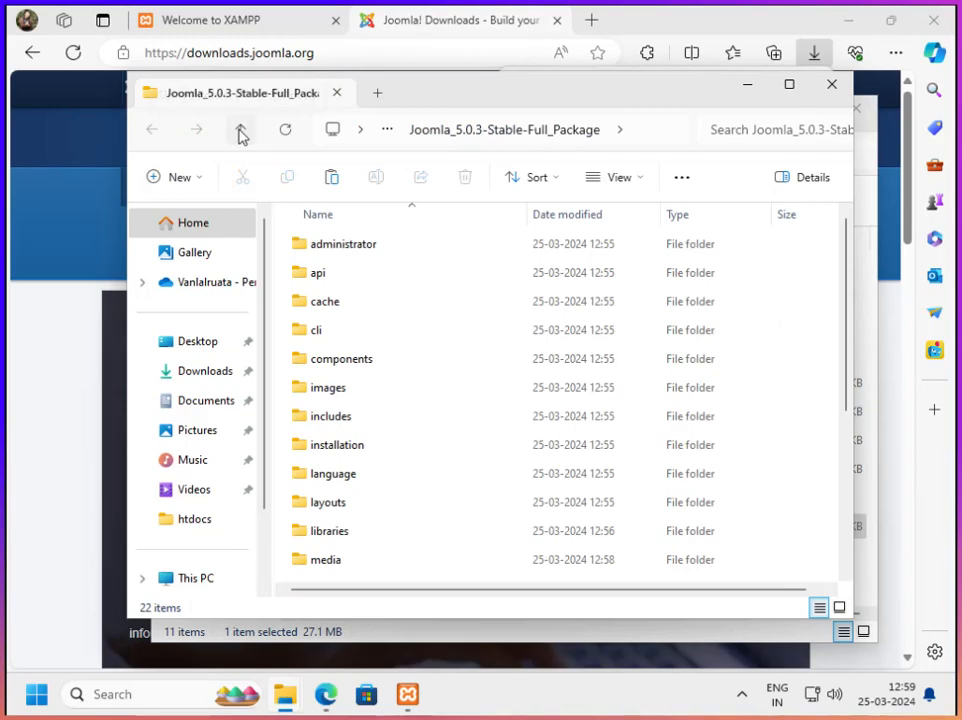
Examine the contents of the extracted Joomla_5.0.3-Stable-Full_Package folder in htdocs
click(241, 130)
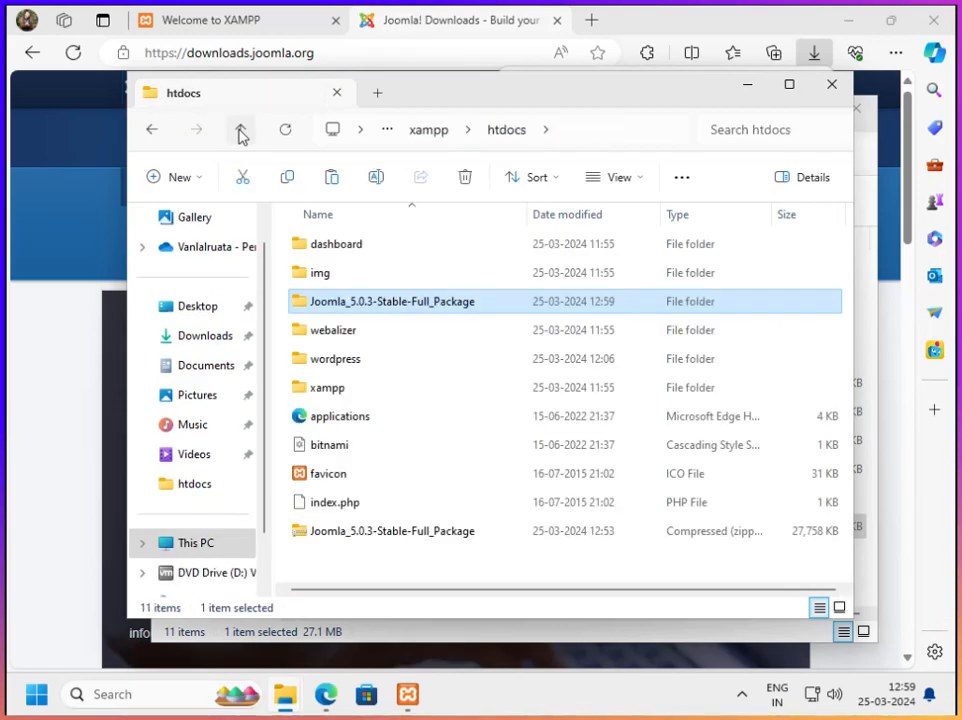
double_click(420, 300)
scroll(416, 315, down, 4)
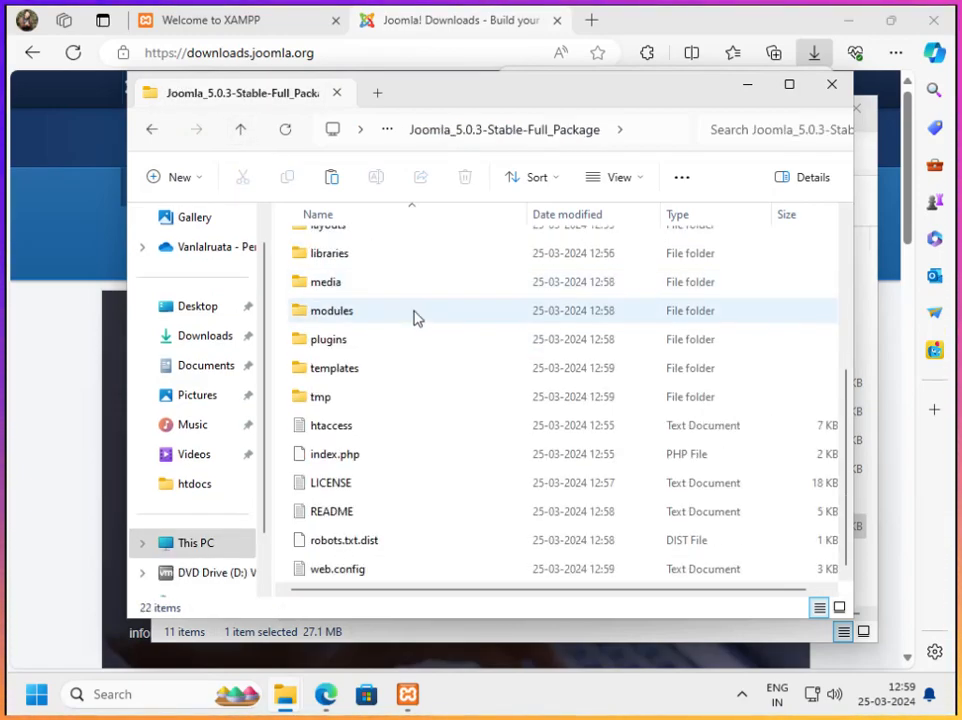
scroll(430, 387, up, 4)
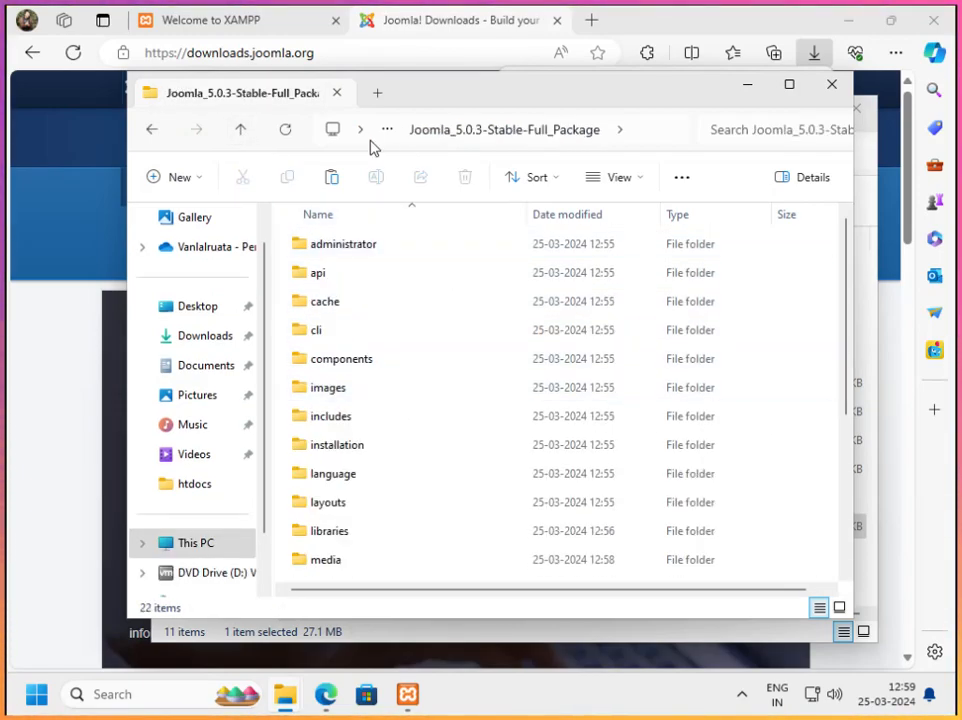
Rename the extracted Joomla_5.0.3-Stable-Full_Package folder in htdocs to joomla
click(241, 130)
right_click(362, 311)
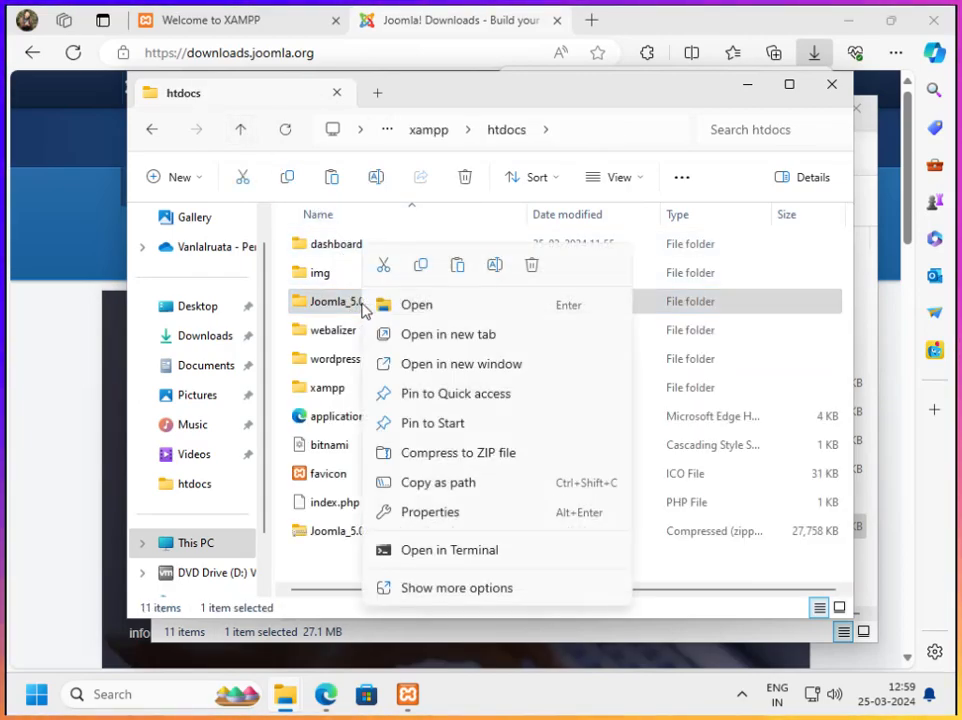
click(456, 267)
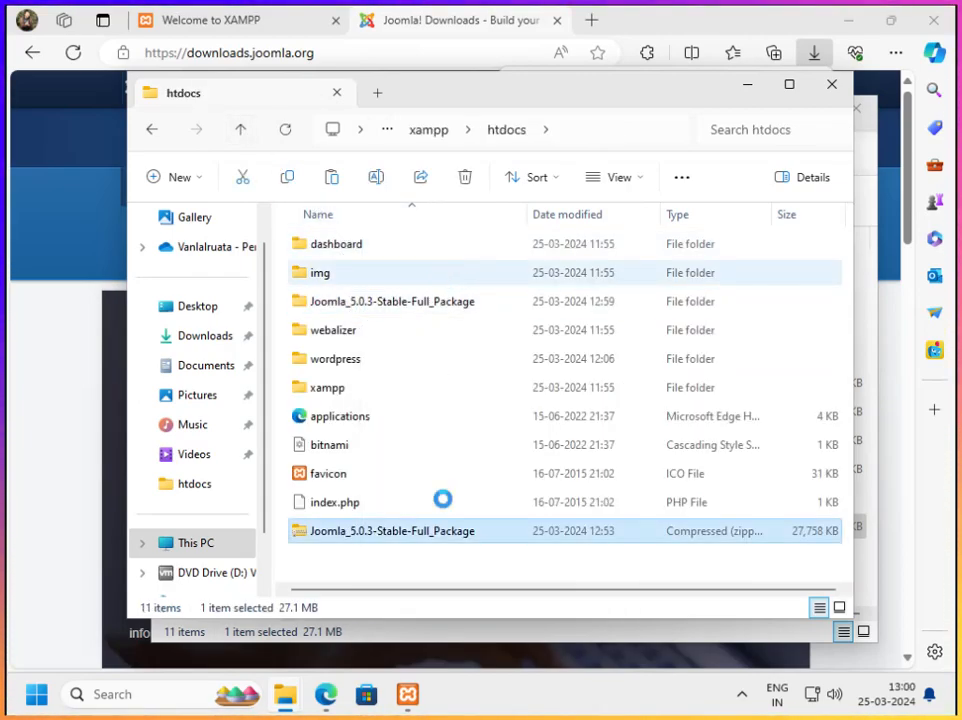
right_click(369, 314)
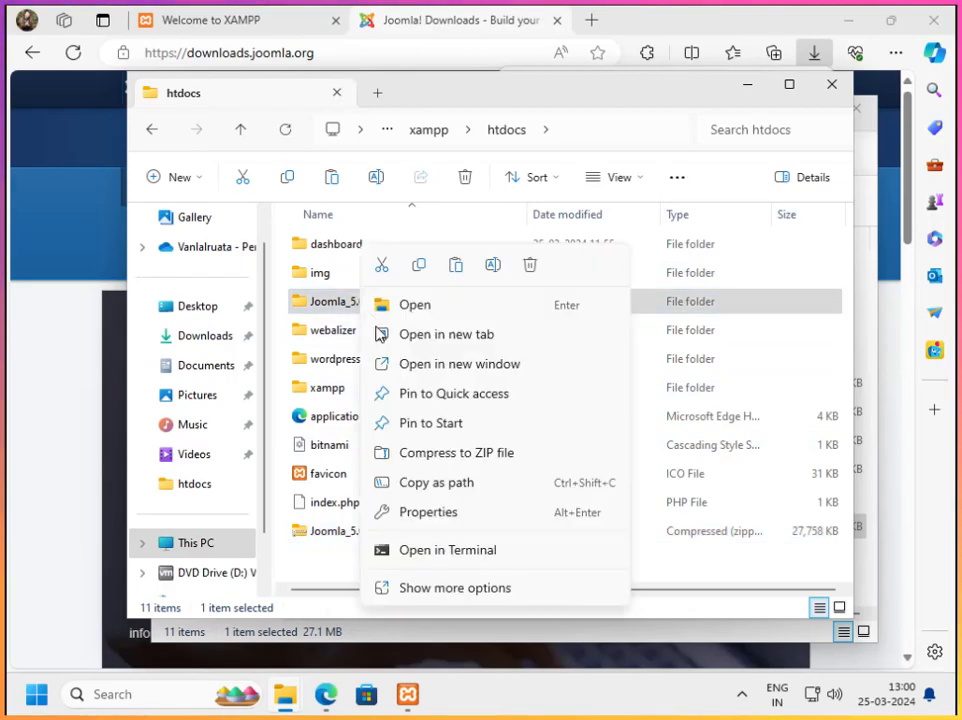
click(492, 267)
click(340, 303)
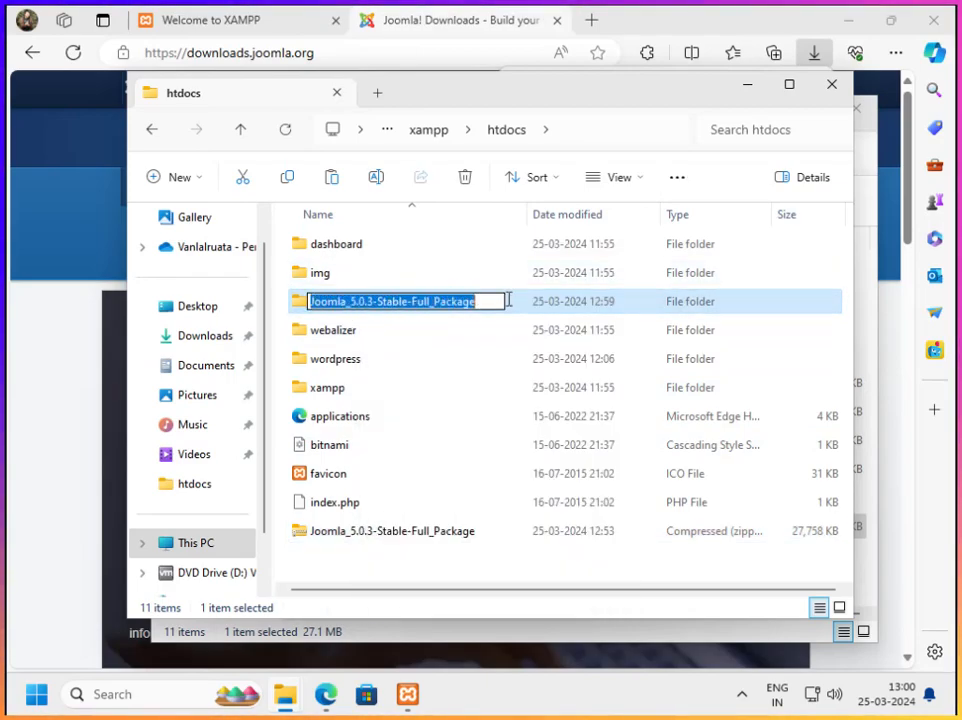
text(joomla)
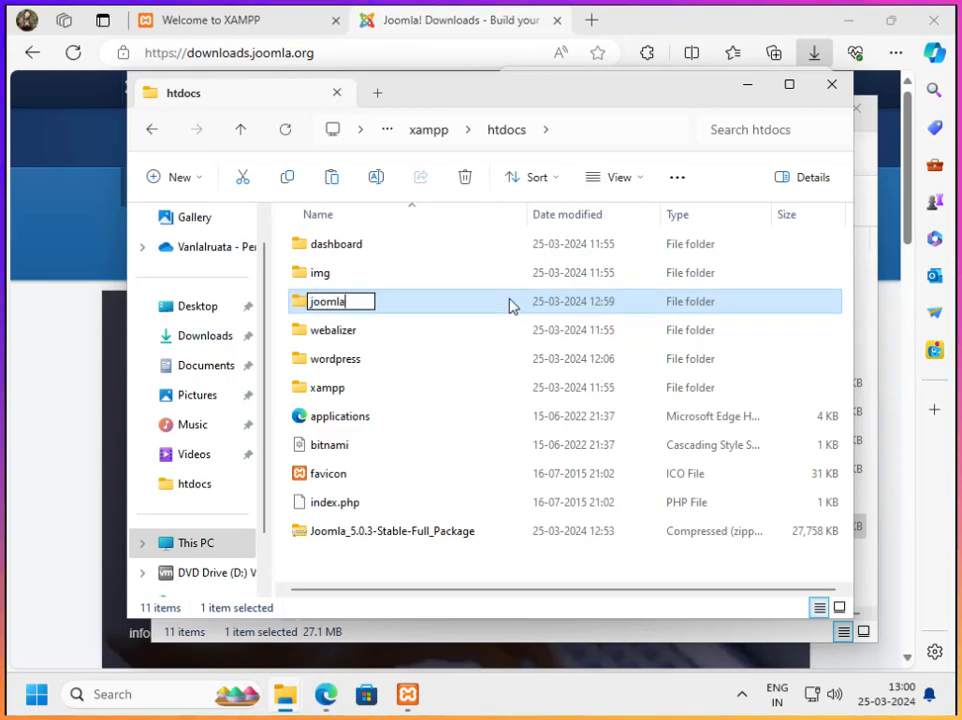
Delete the Joomla_5.0.3-Stable-Full_Package zip from htdocs and put away the folder windows
click(458, 534)
right_click(468, 539)
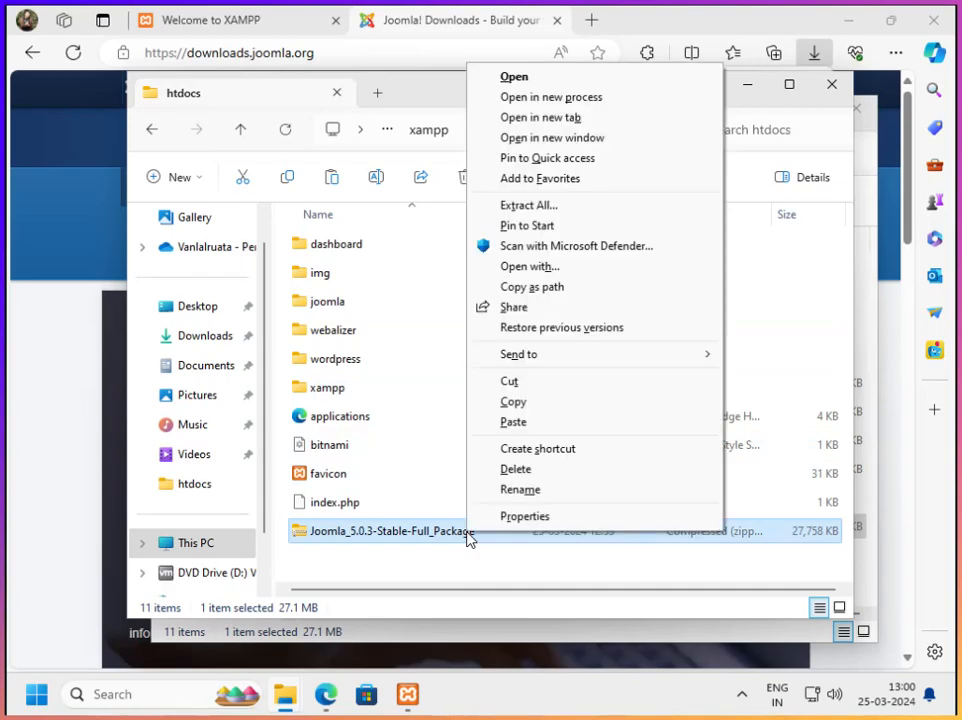
click(515, 466)
click(564, 429)
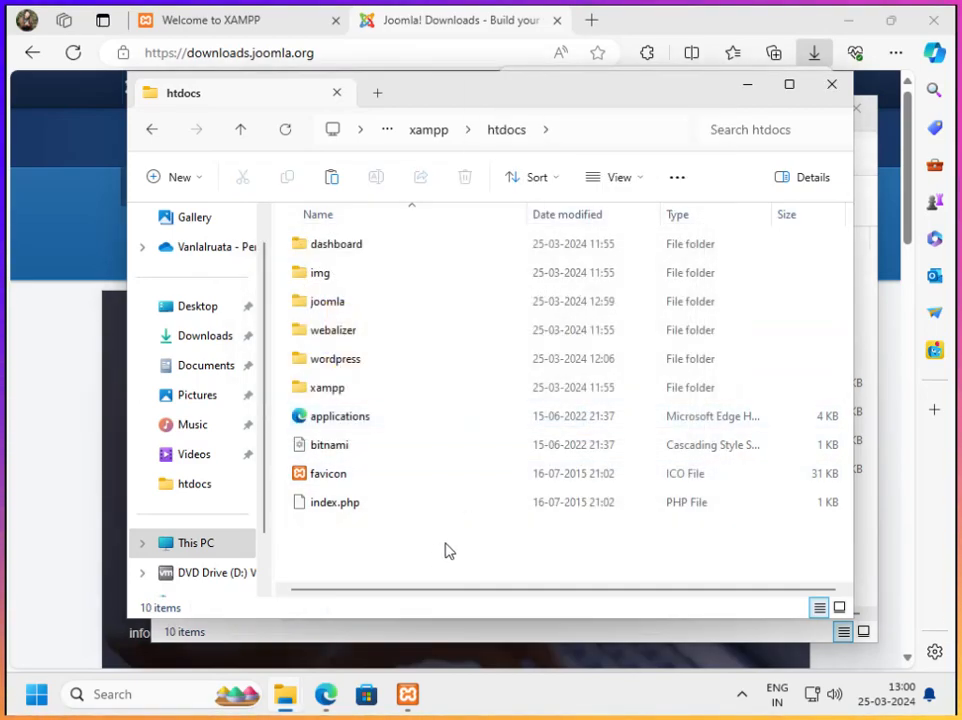
click(738, 84)
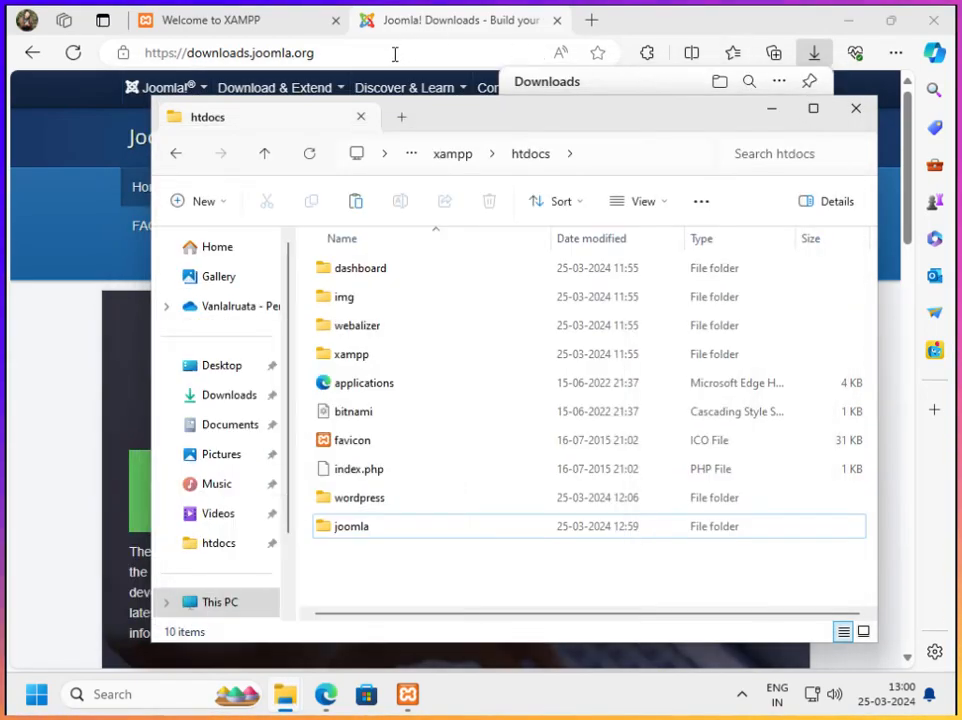
click(855, 109)
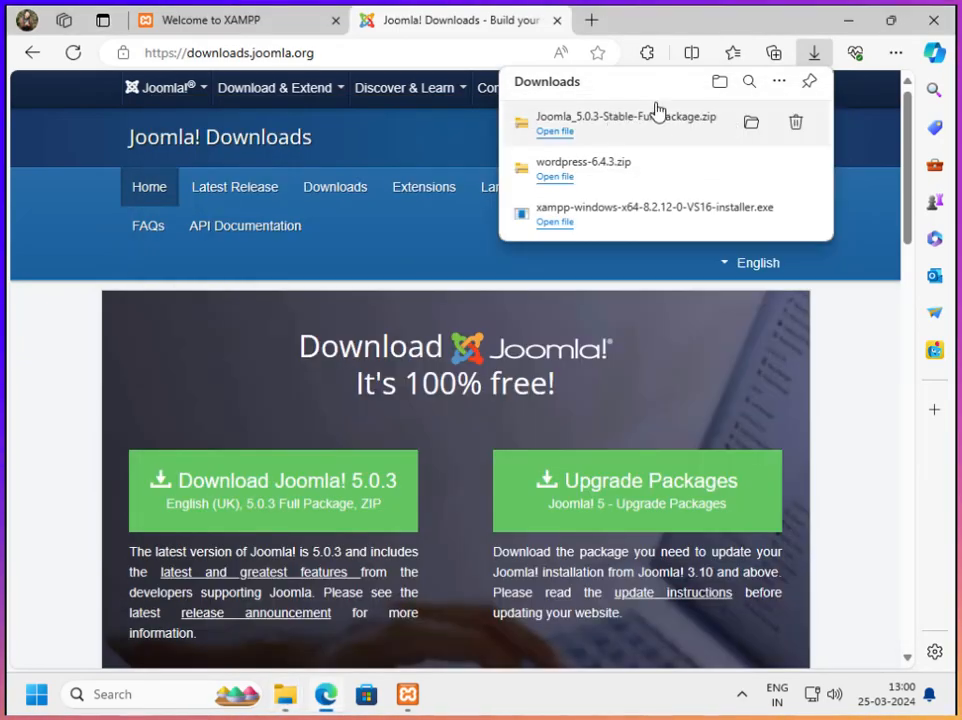
Dismiss the browser's downloads list and load localhost/joomla to start the Joomla installer
click(818, 56)
click(430, 62)
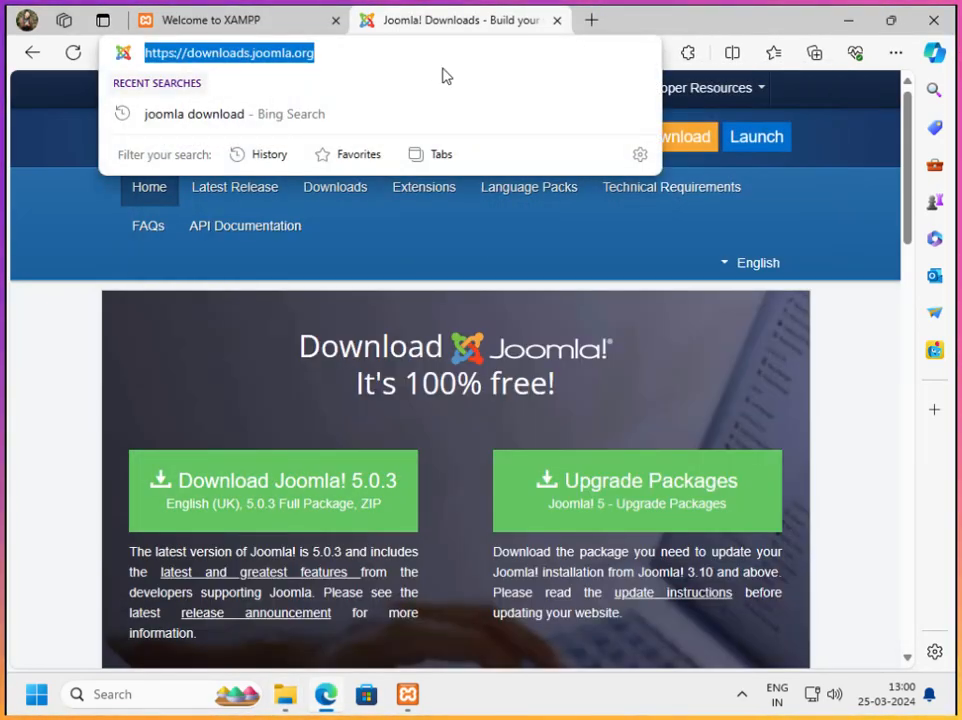
text(localhost)
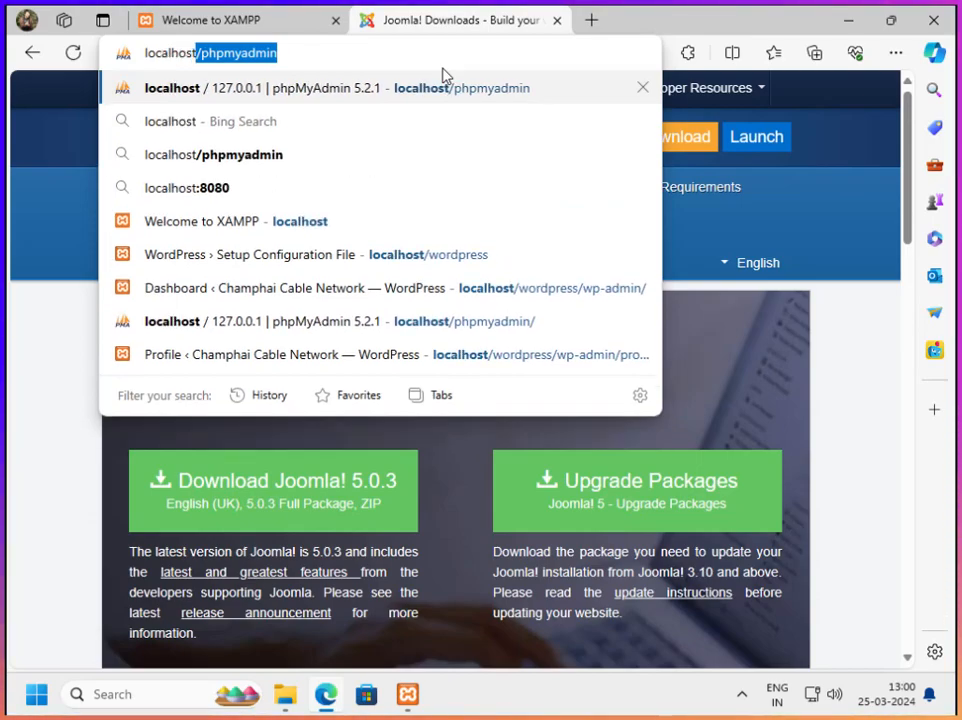
text(/joomla)
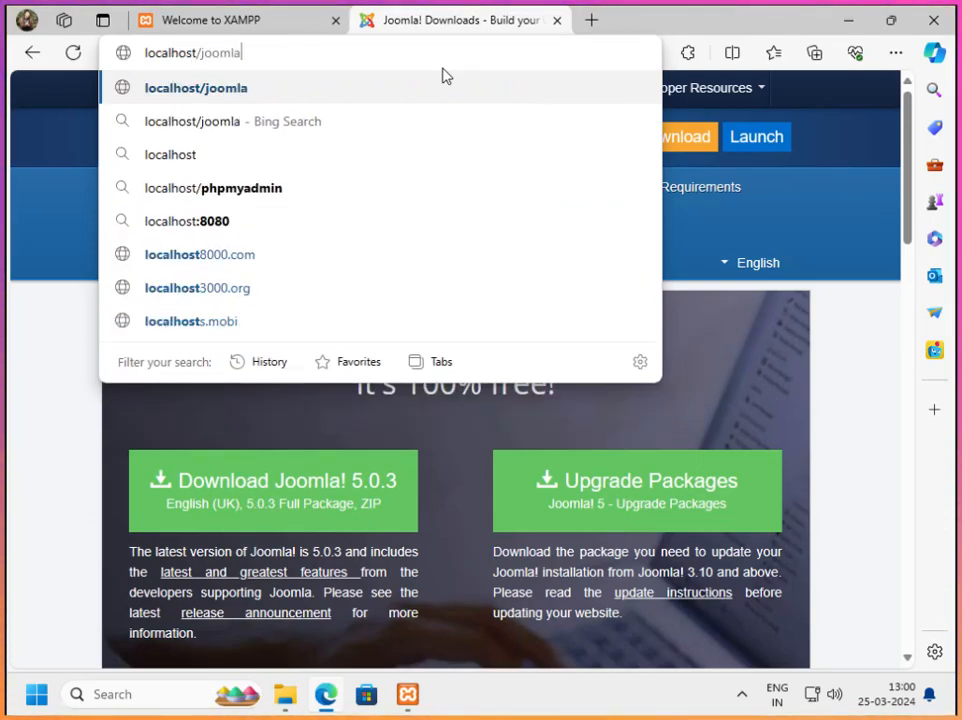
key(Return)
Load localhost/phpmyadmin in place of the XAMPP dashboard
click(258, 24)
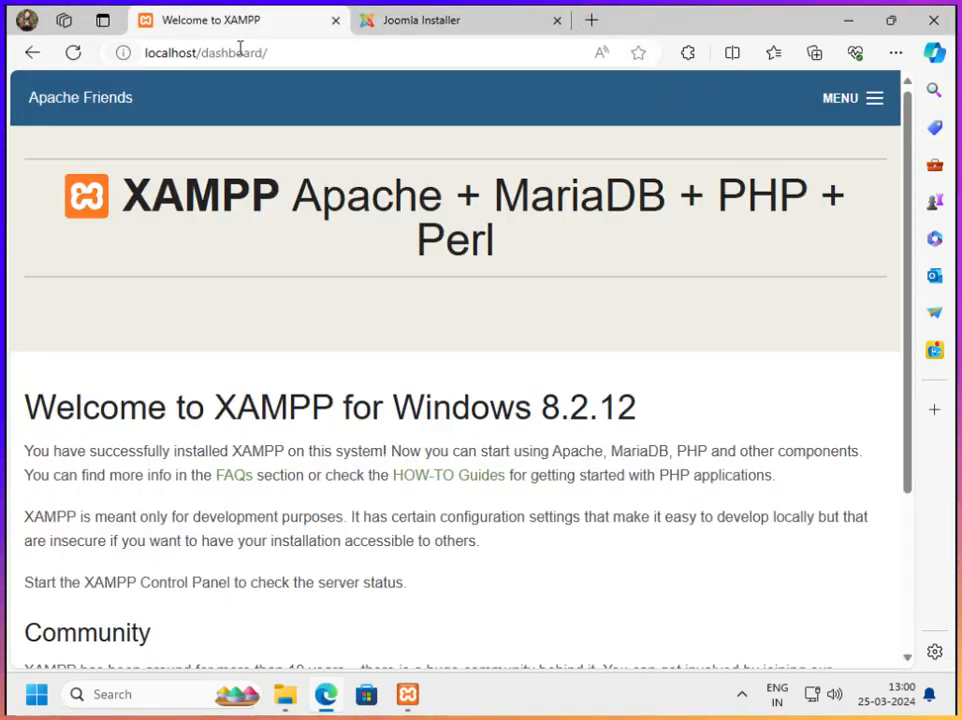
double_click(215, 50)
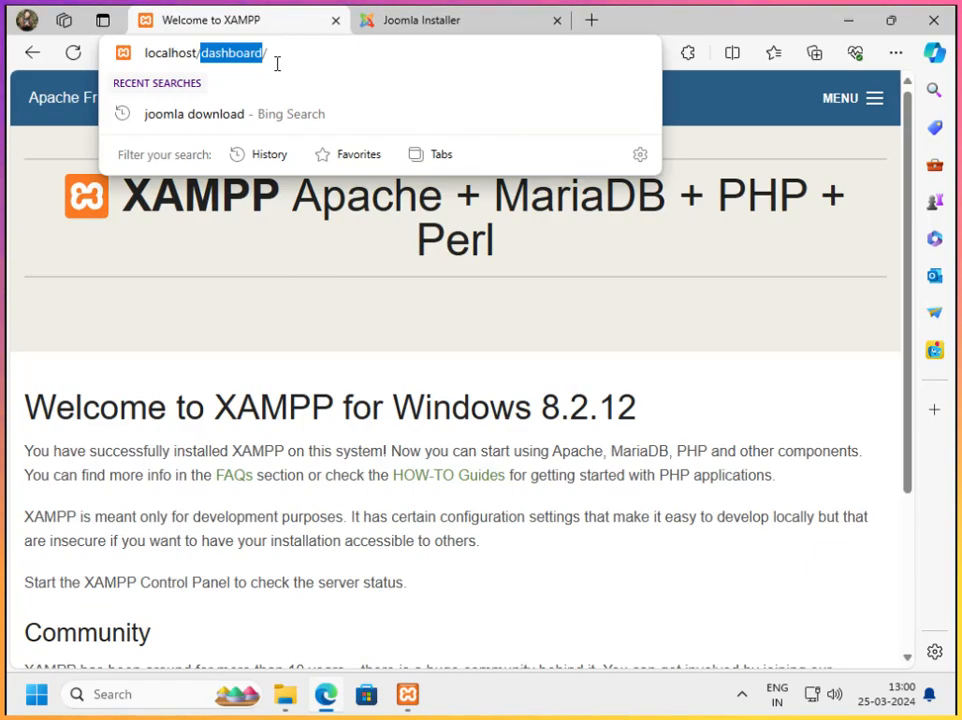
text(p)
text(hpmyad.)
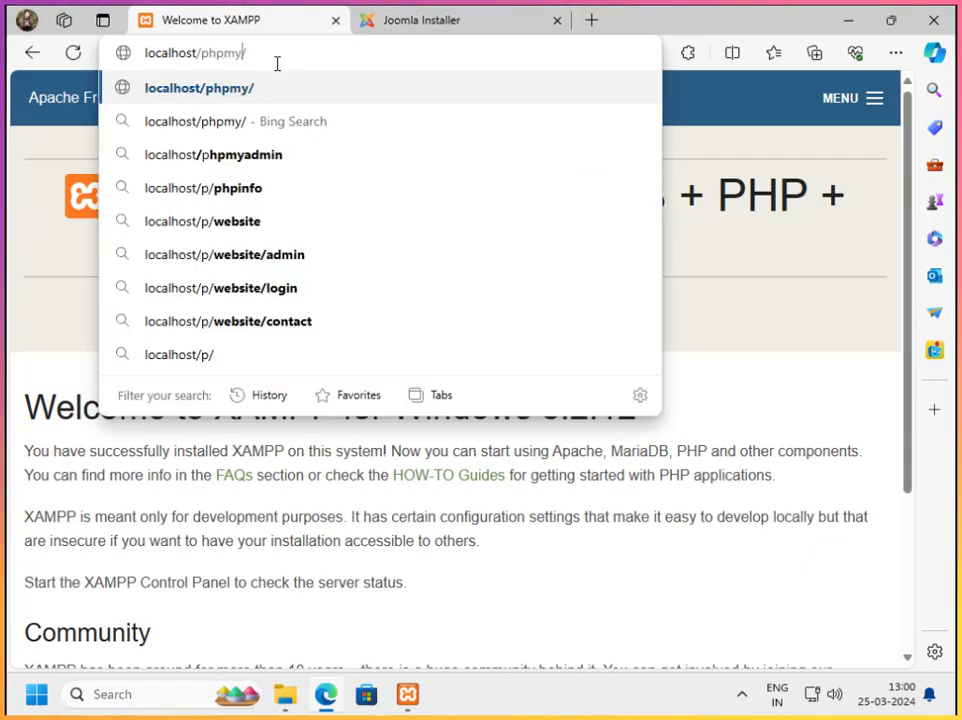
text(o)
key(BackSpace)
key(BackSpace)
text(min)
key(Return)
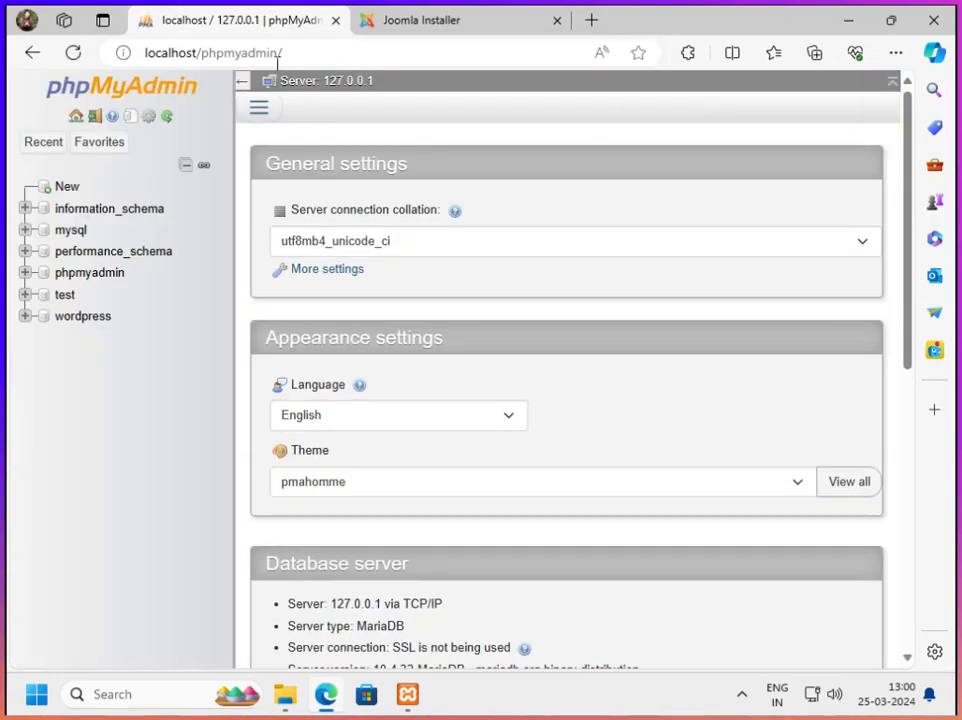
Create a new database named joomla with the utf8mb4_general_ci collation, dismissing the Windows activation notification
click(67, 187)
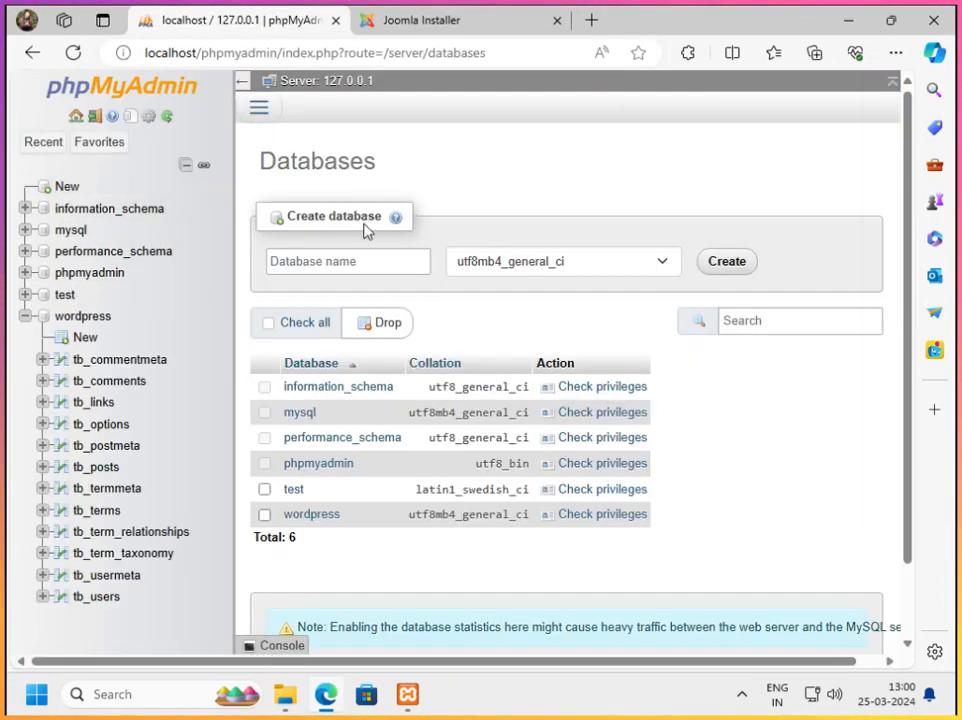
click(355, 261)
text(joomla)
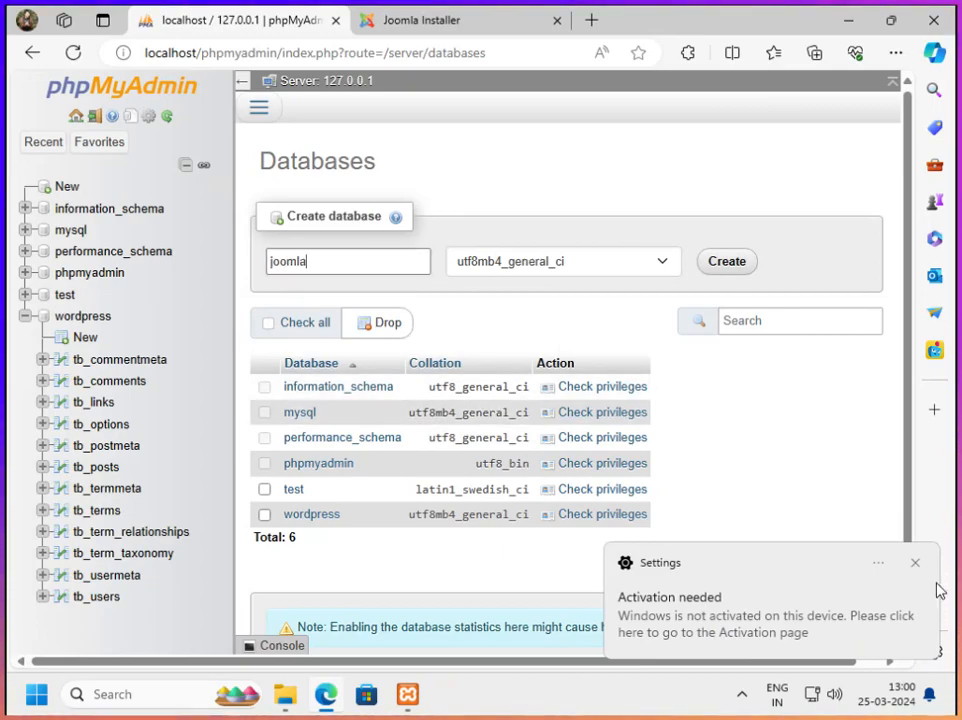
click(915, 563)
click(749, 266)
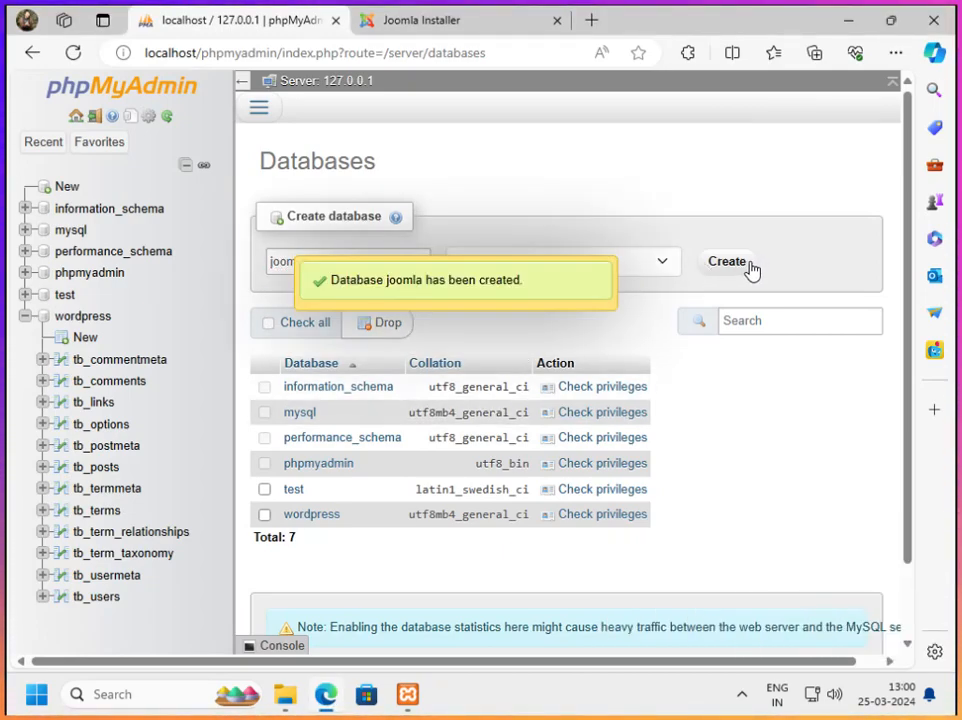
In the Joomla installer, name the site Champhai Cable Network and proceed to the login data
click(420, 22)
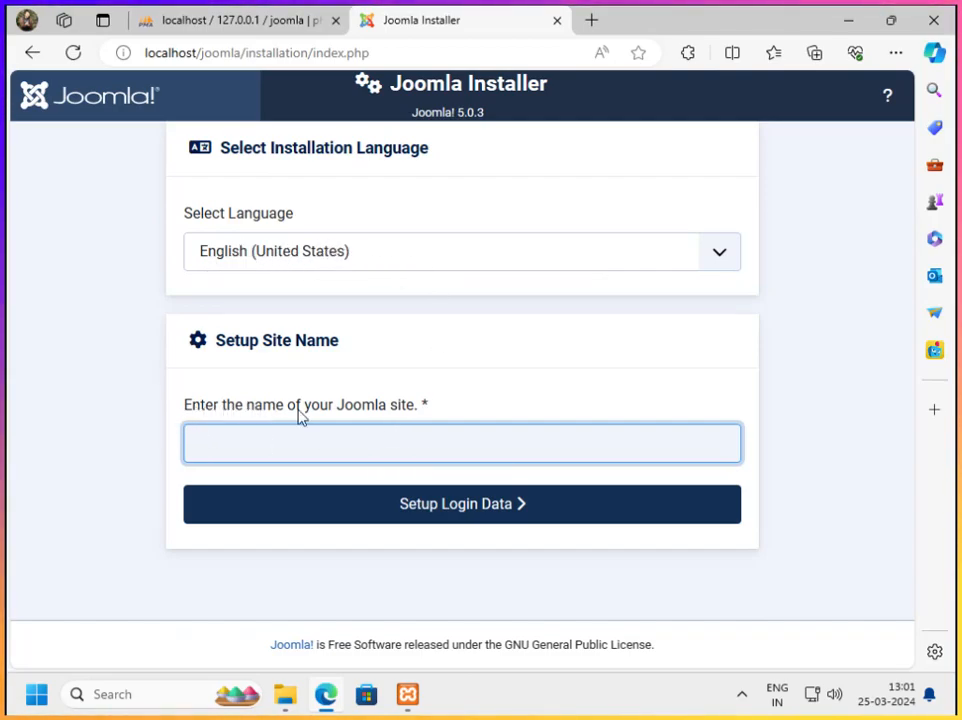
text(Cham)
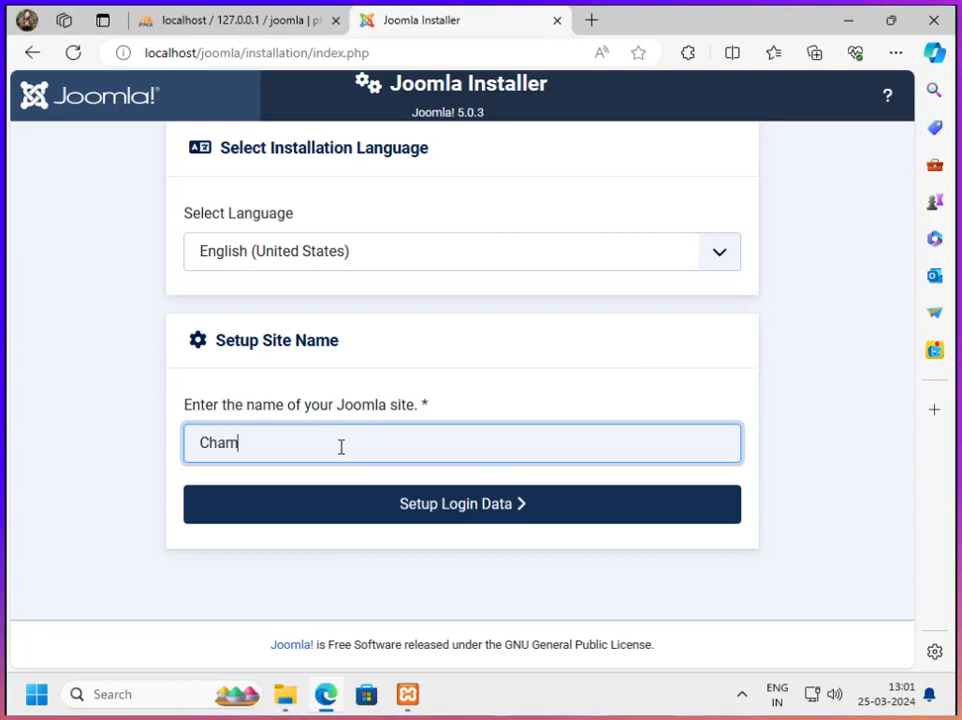
text(phai Cable Network)
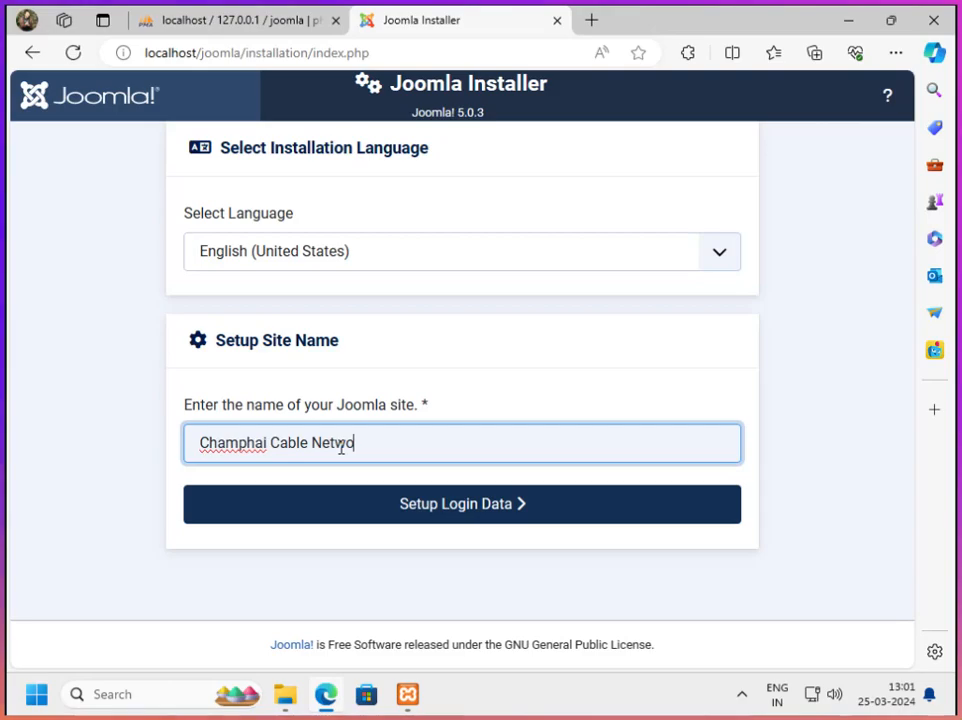
click(491, 522)
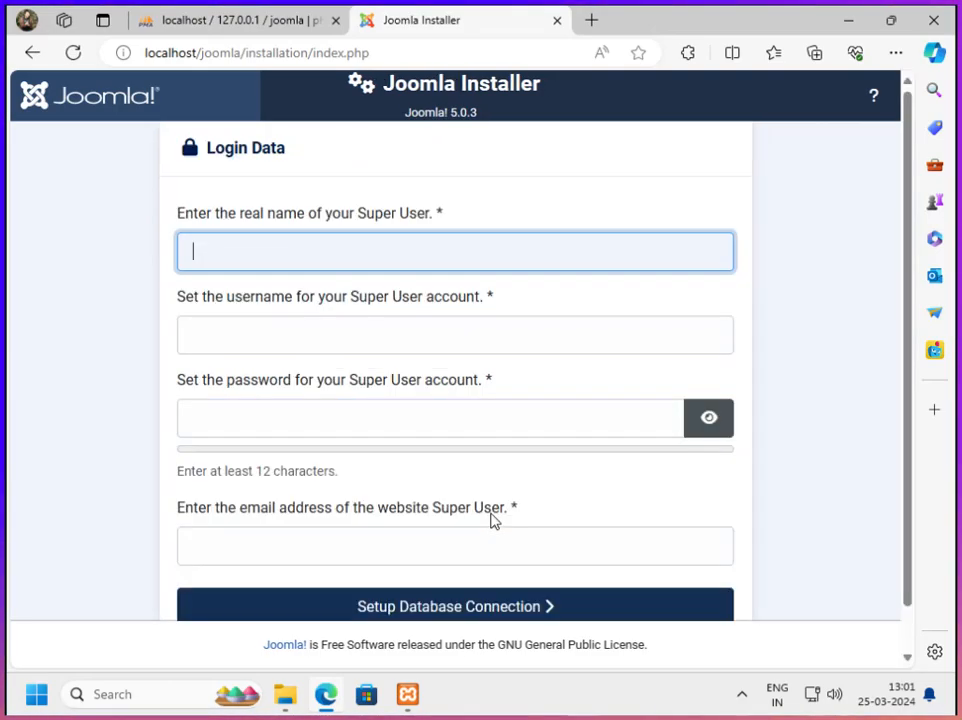
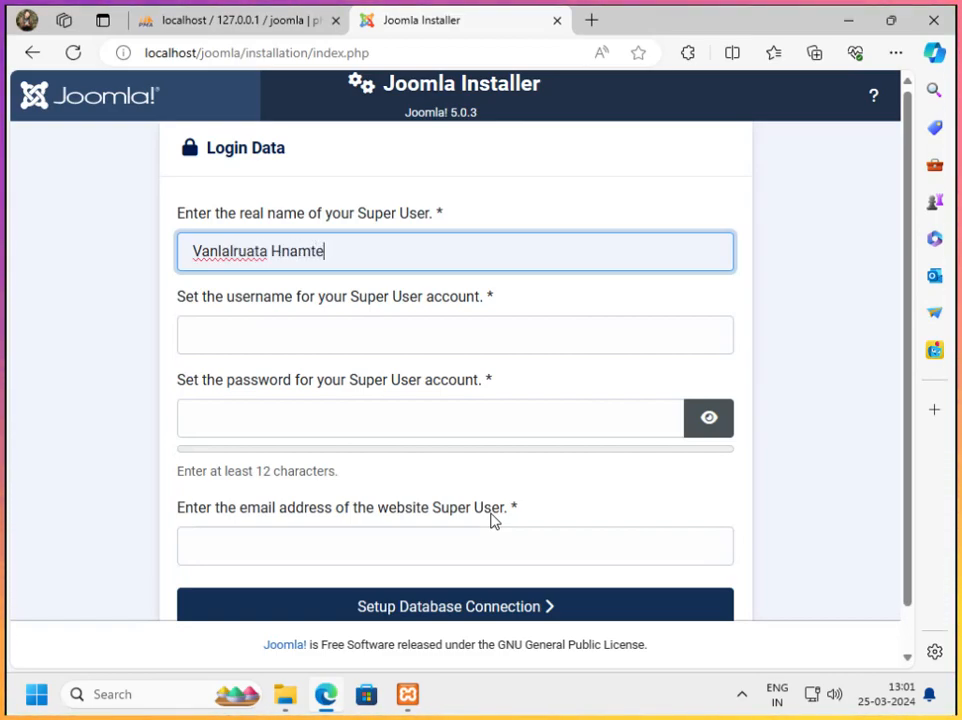
Enter the Super User's real name, username and account password in the login data
click(257, 333)
text(maruata)
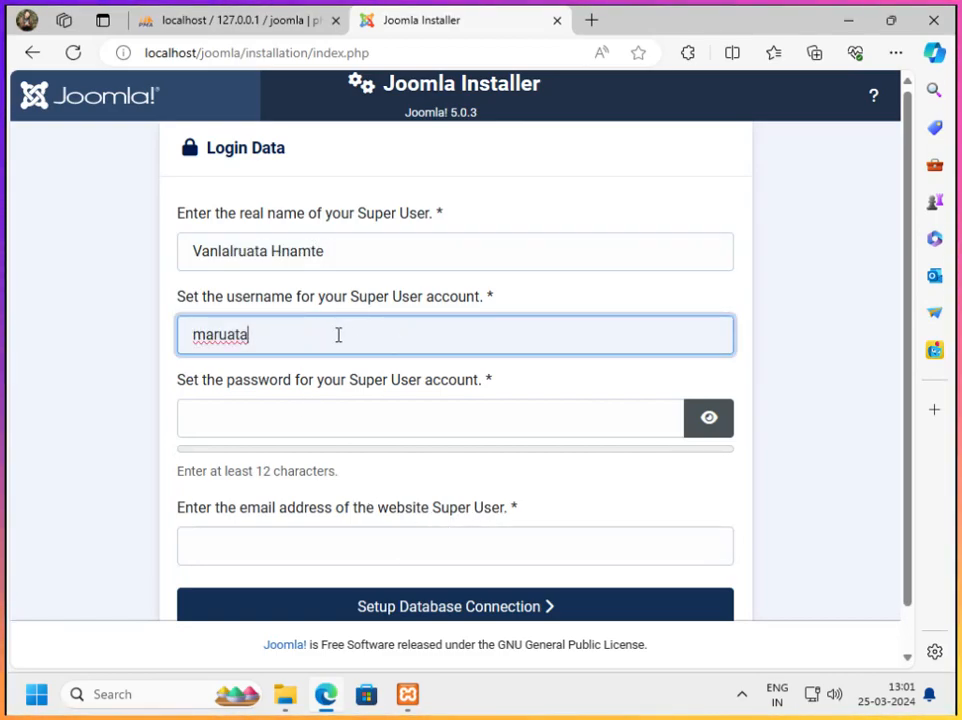
click(298, 425)
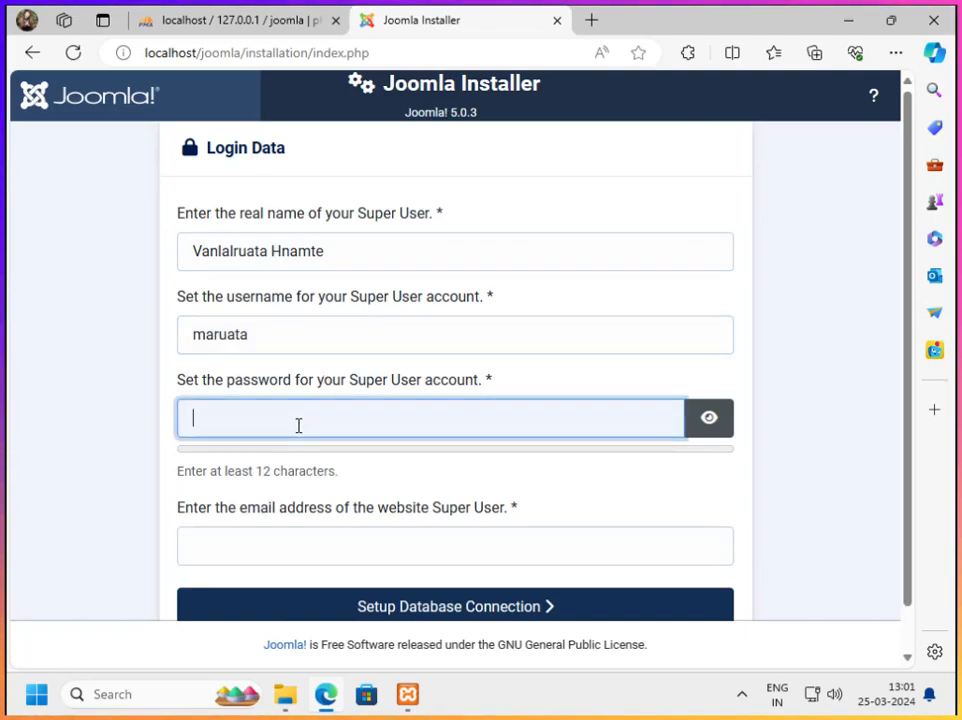
text(••)
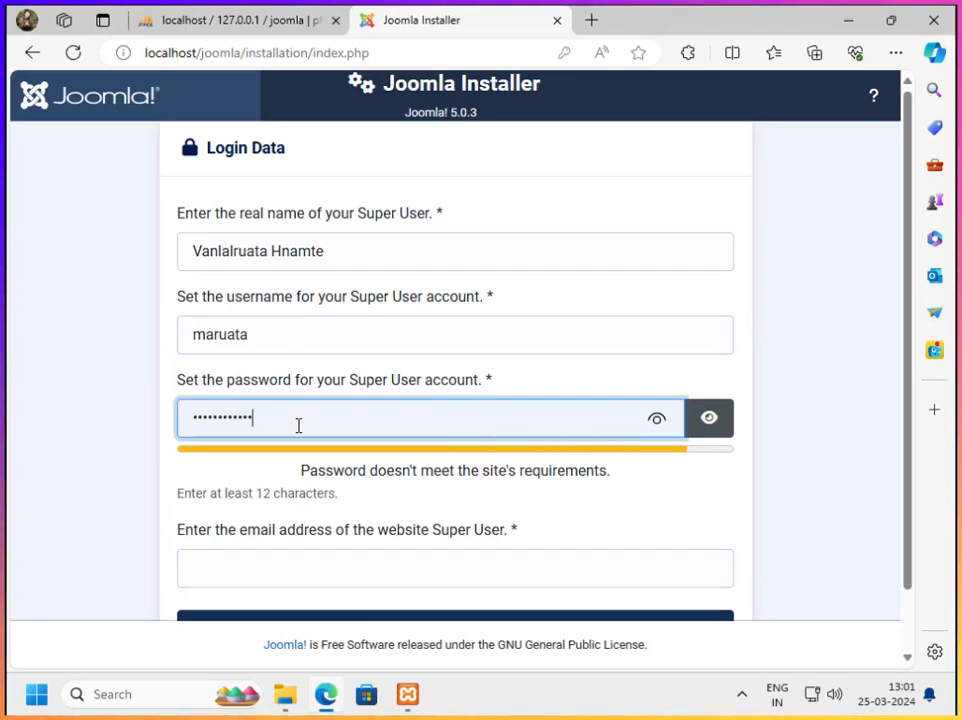
text(••)
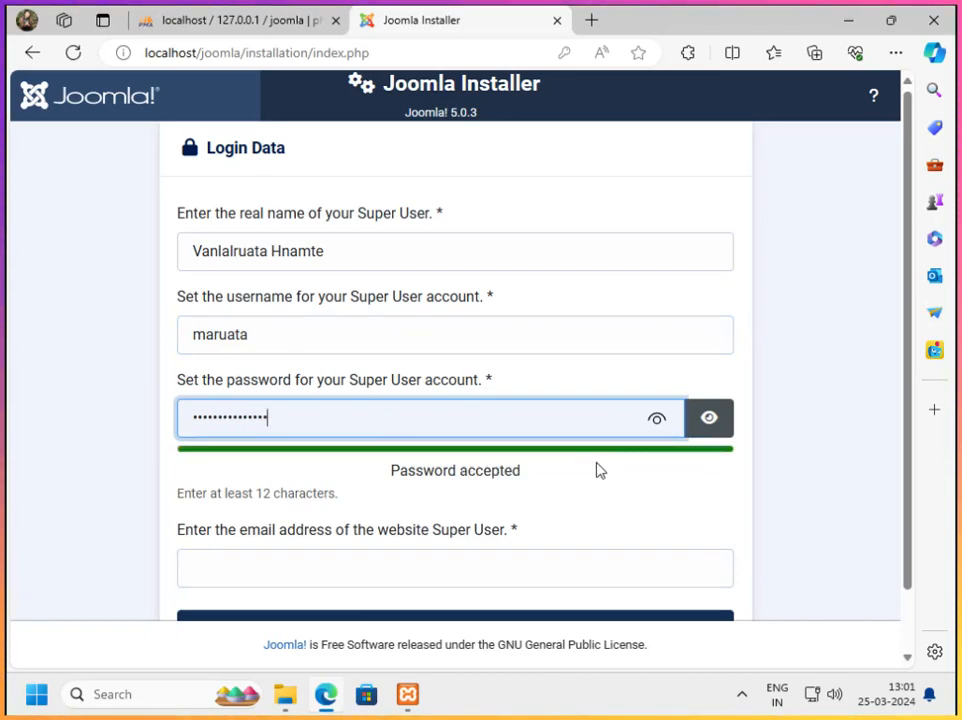
scroll(520, 489, down, 1)
click(386, 490)
text(test@test.com)
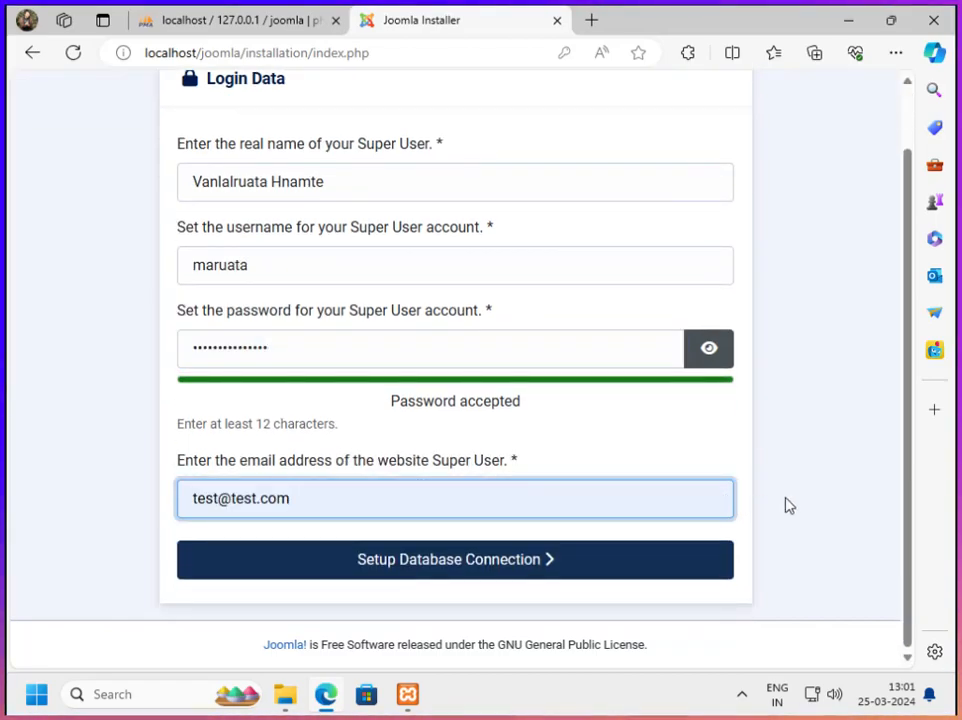
click(791, 512)
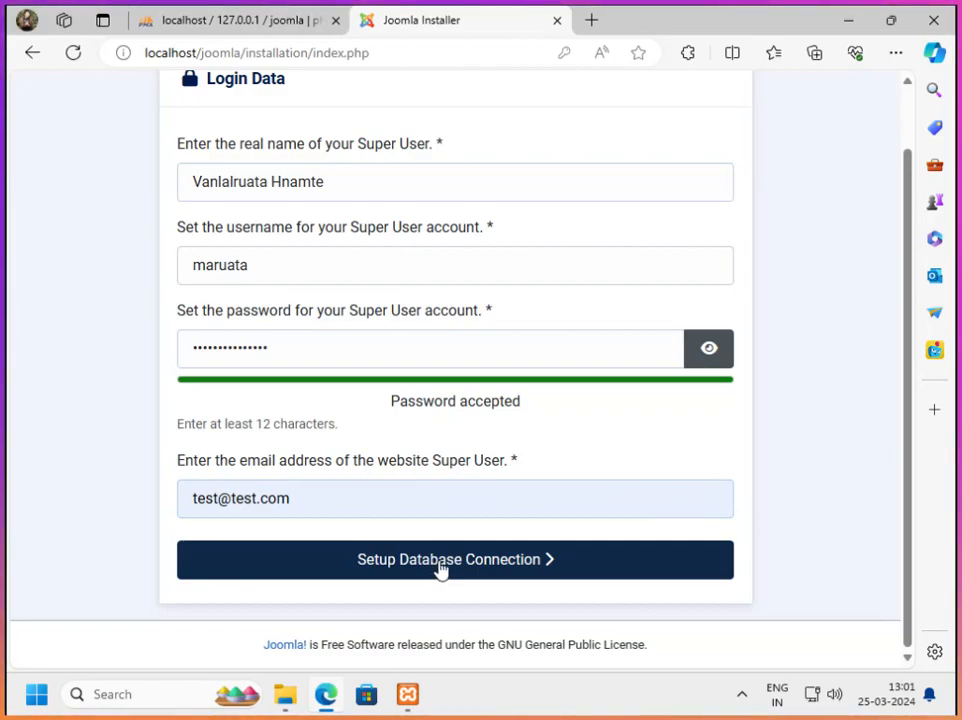
click(503, 567)
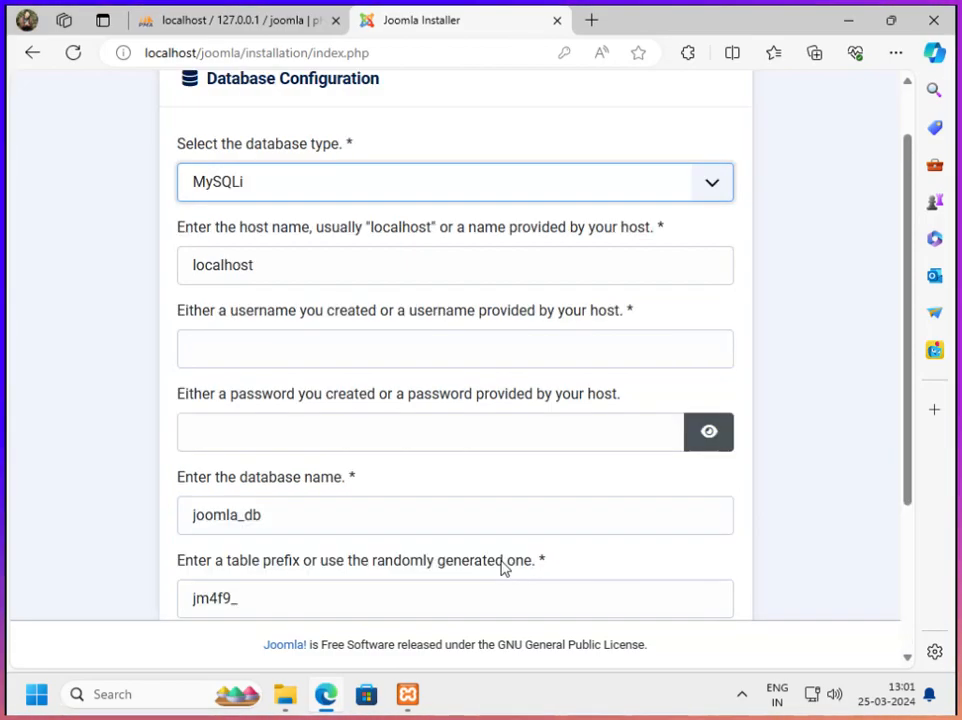
Choose MySQLi as the database type and set the database username to root
scroll(463, 472, up, 1)
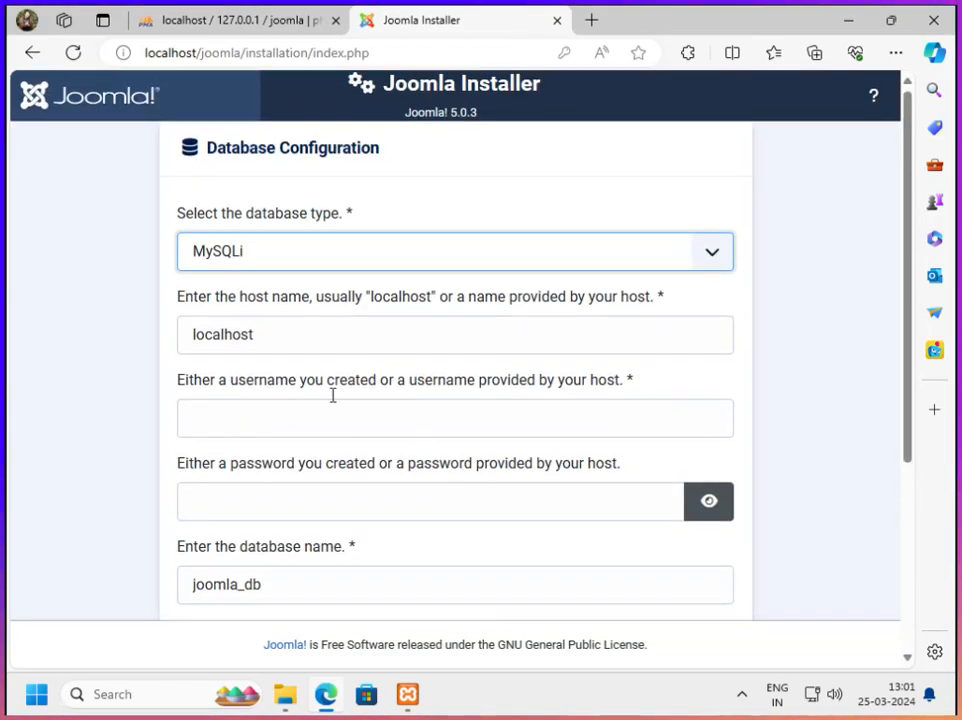
click(722, 258)
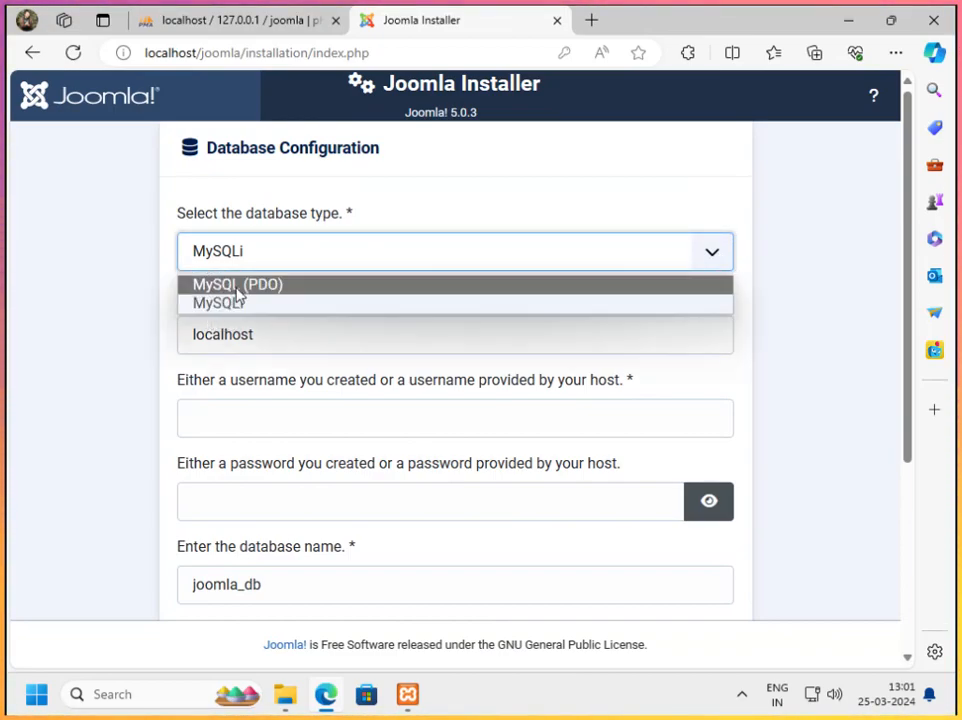
click(253, 303)
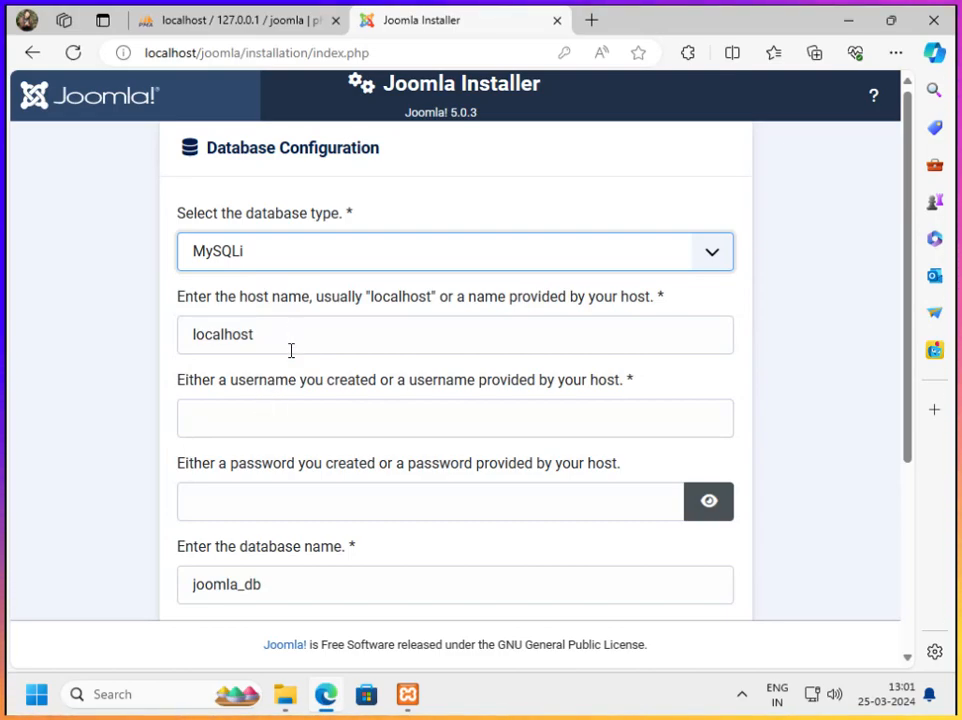
click(279, 425)
text(root)
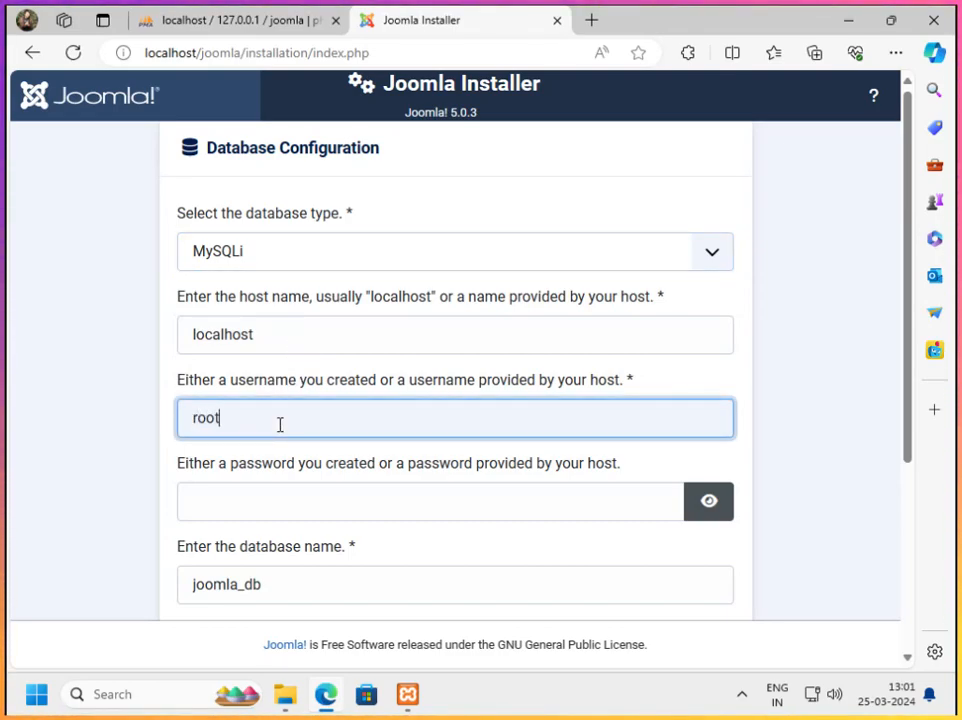
Set the database name to joomla, keep the generated table prefix and default connection encryption, and install Joomla
scroll(280, 425, down, 2)
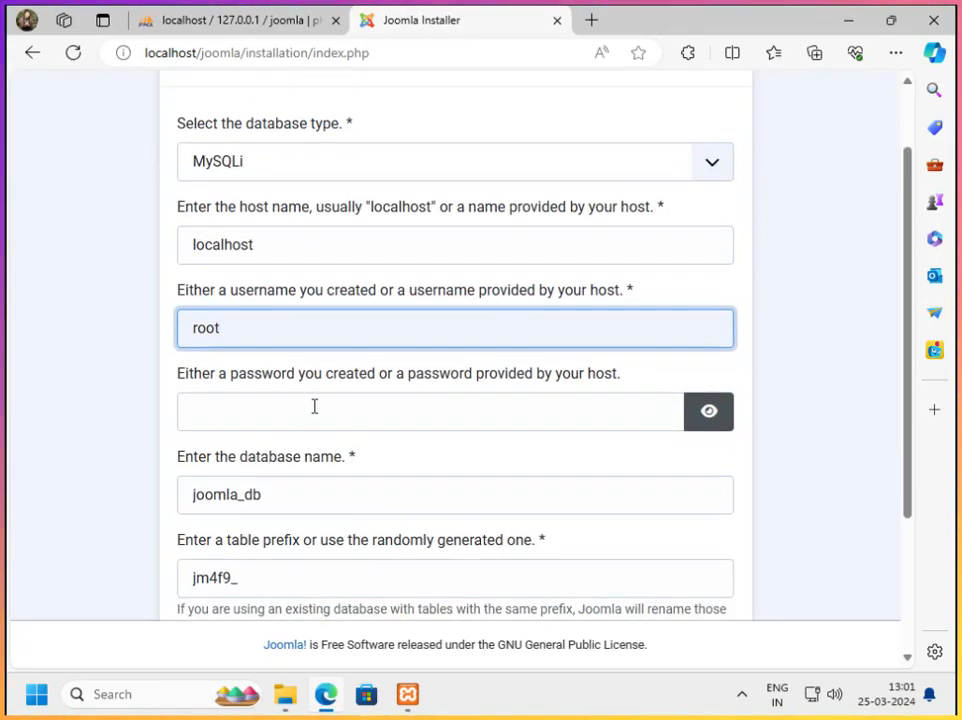
scroll(275, 412, down, 2)
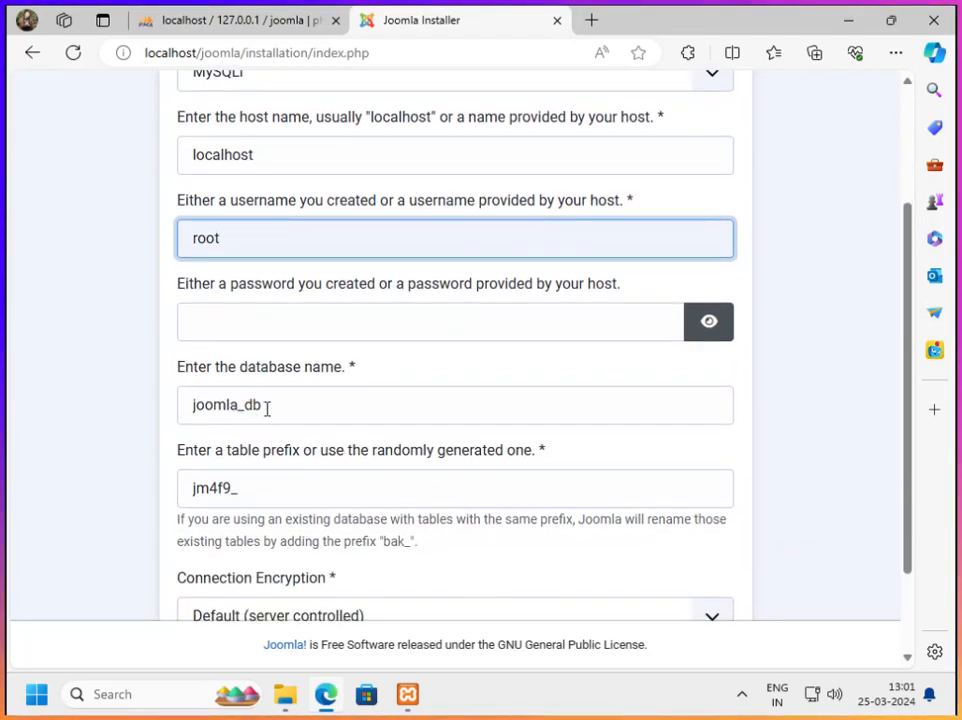
drag(266, 405, 230, 405)
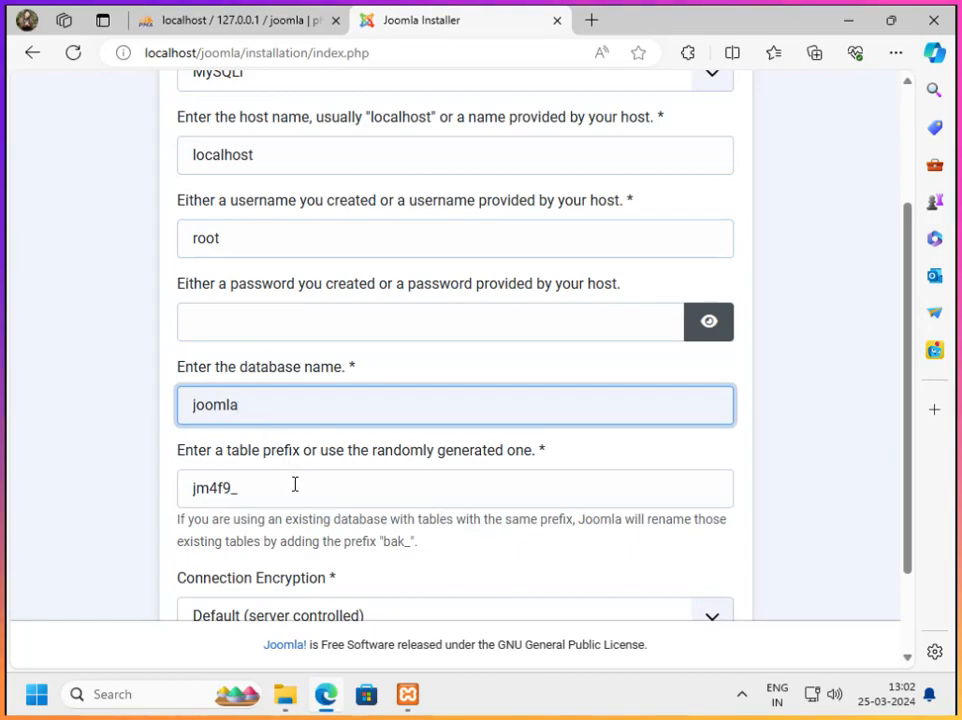
drag(229, 487, 178, 490)
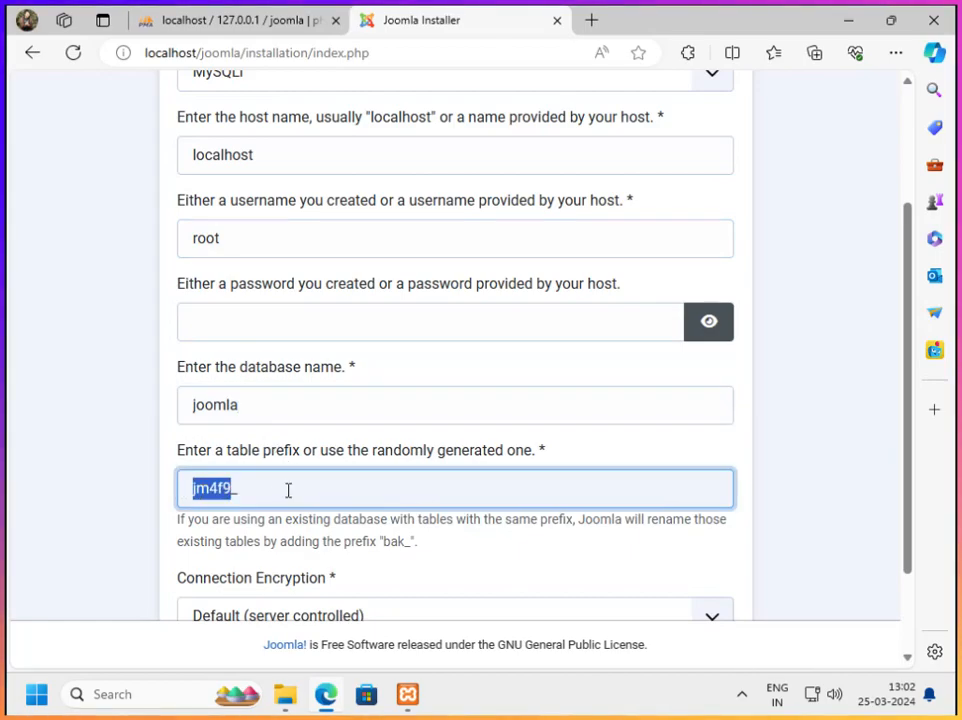
scroll(333, 524, down, 2)
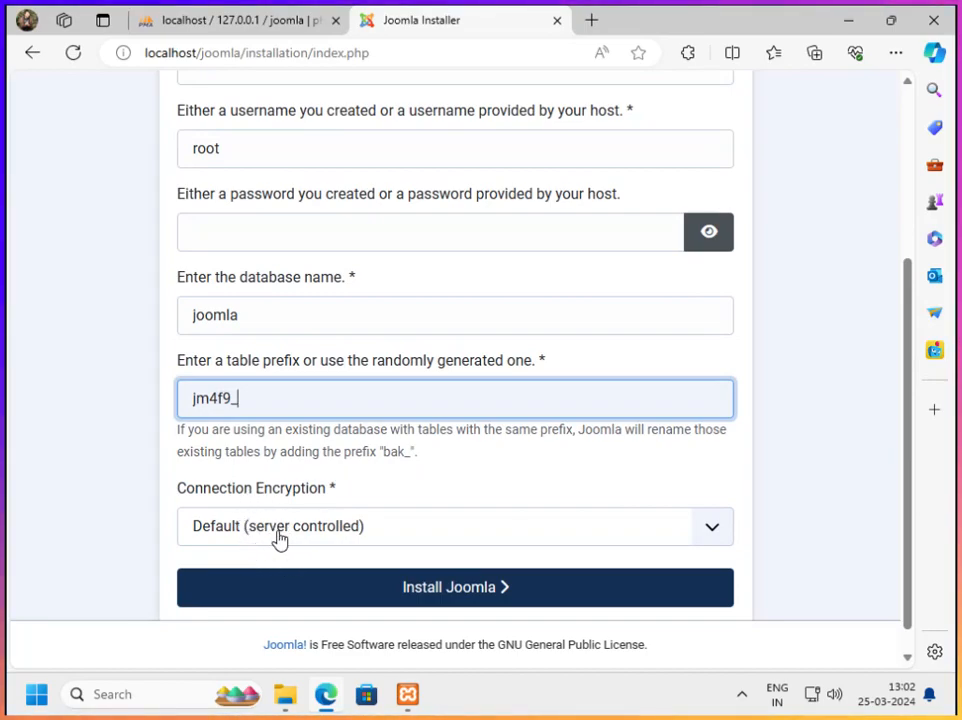
click(478, 589)
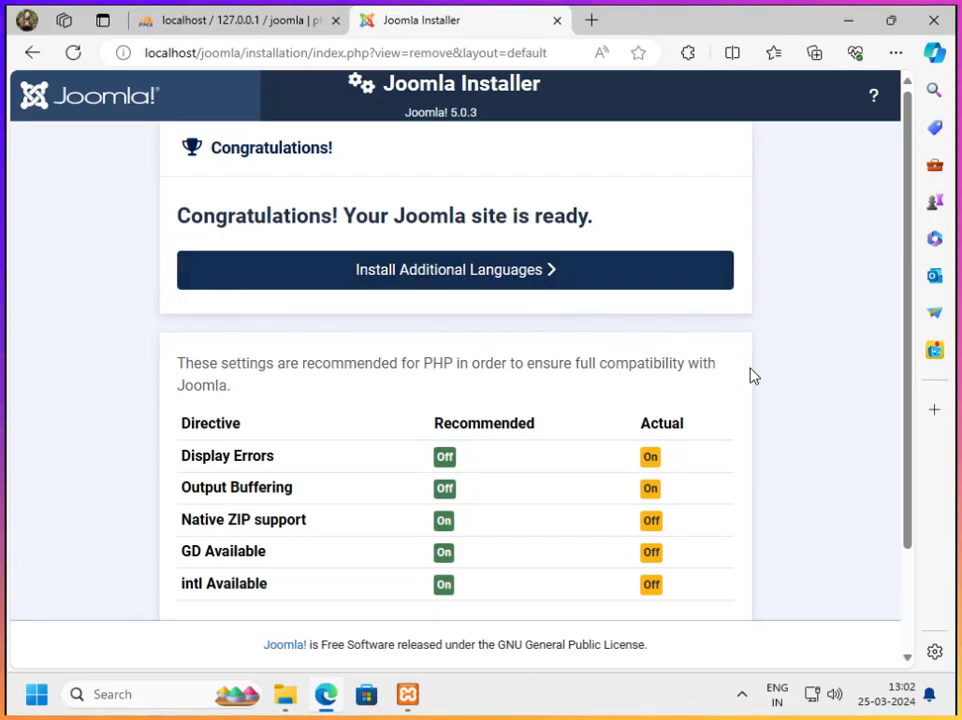
Try to open the new Joomla site from the end of the installer's completion page
scroll(605, 337, down, 2)
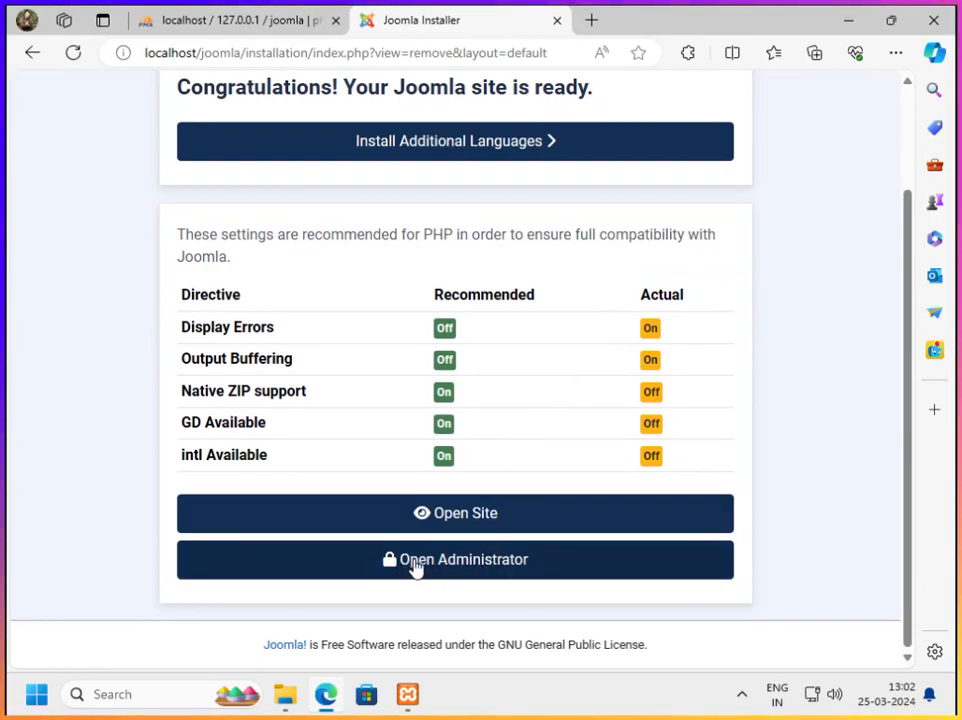
right_click(479, 516)
click(790, 553)
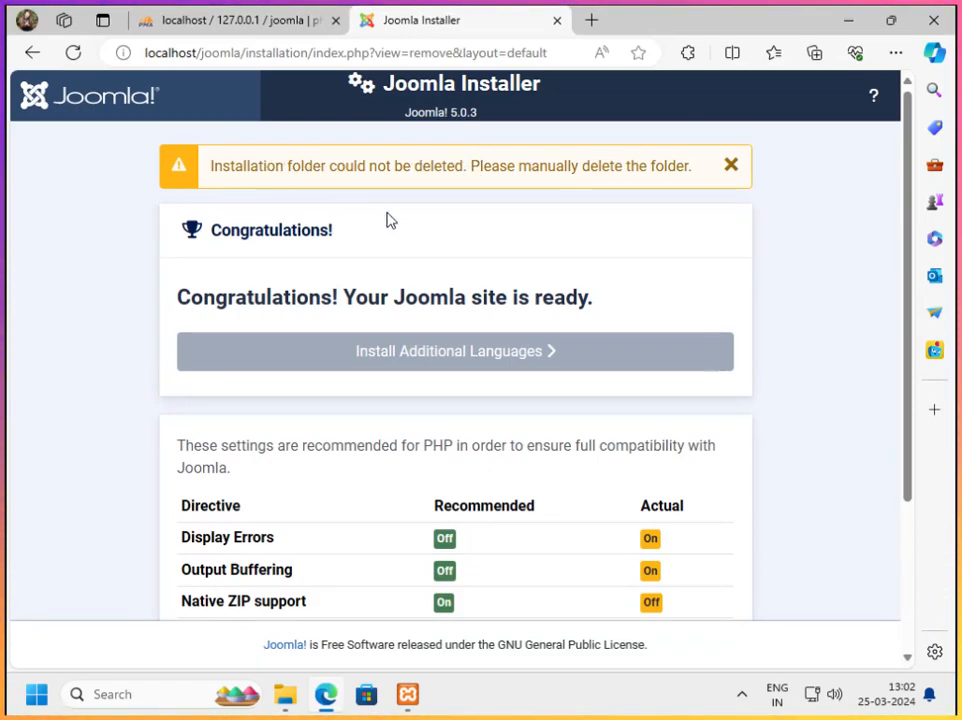
Permanently delete the installation folder from the joomla folder in htdocs using File Explorer, and close that window
click(285, 694)
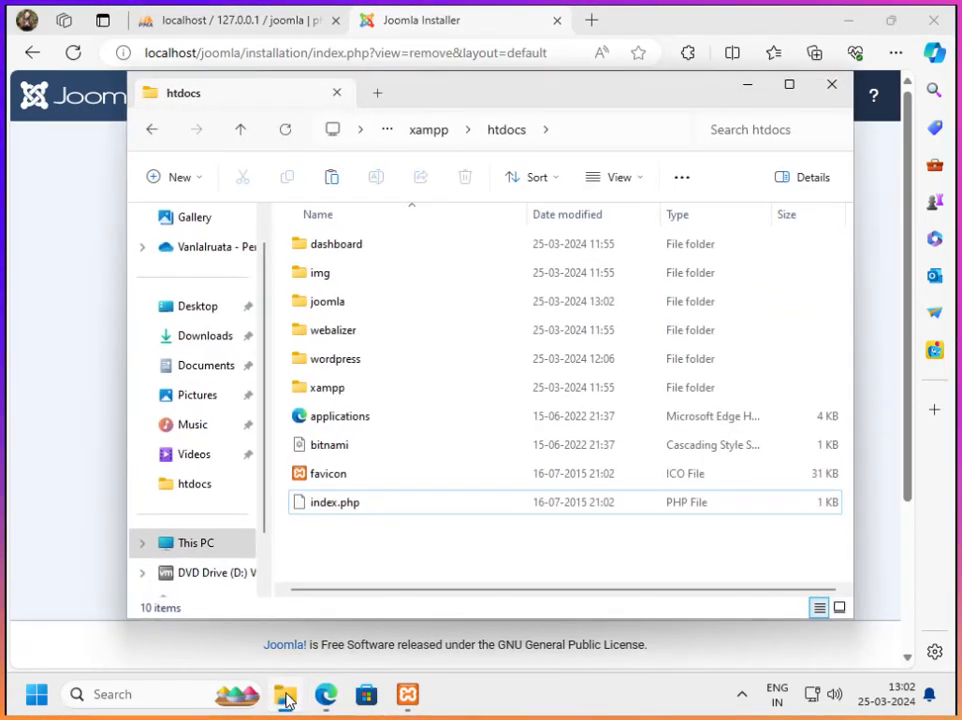
double_click(365, 302)
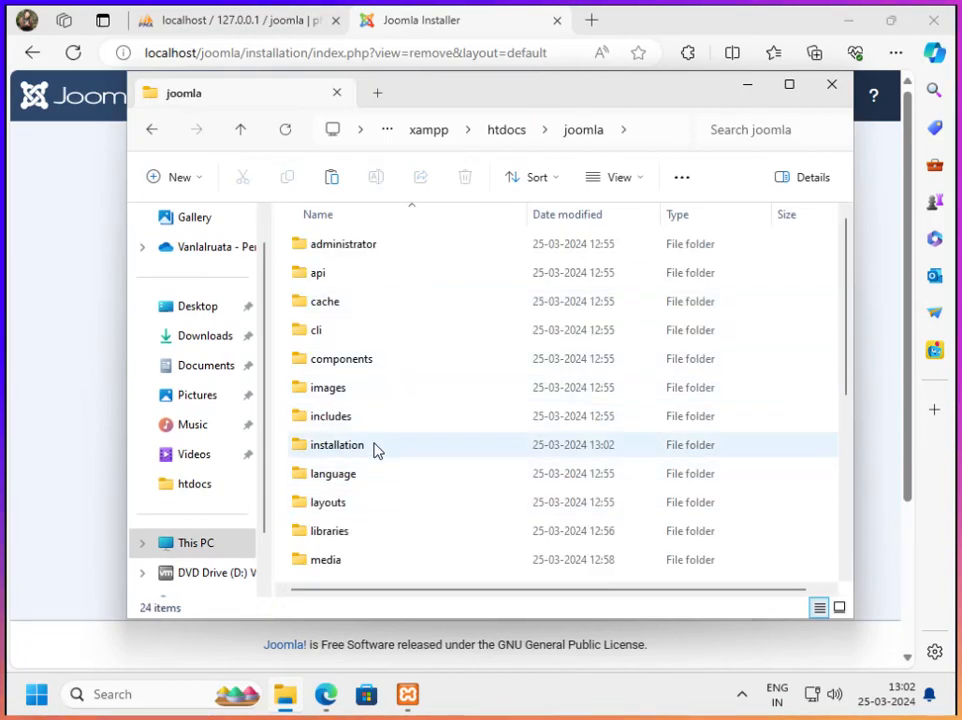
click(403, 454)
right_click(407, 454)
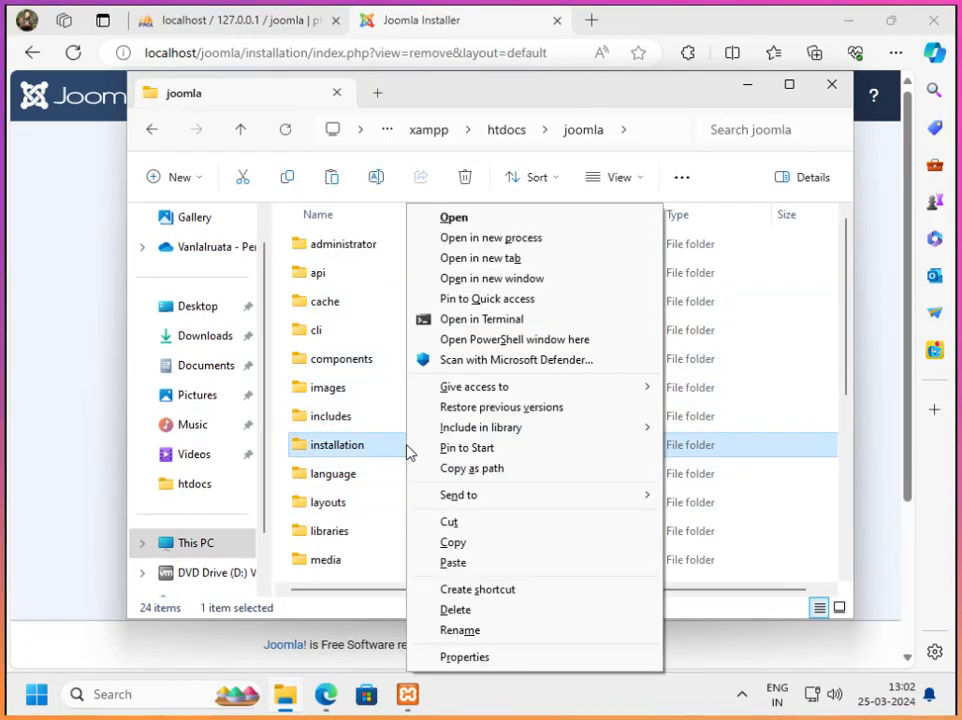
click(484, 611)
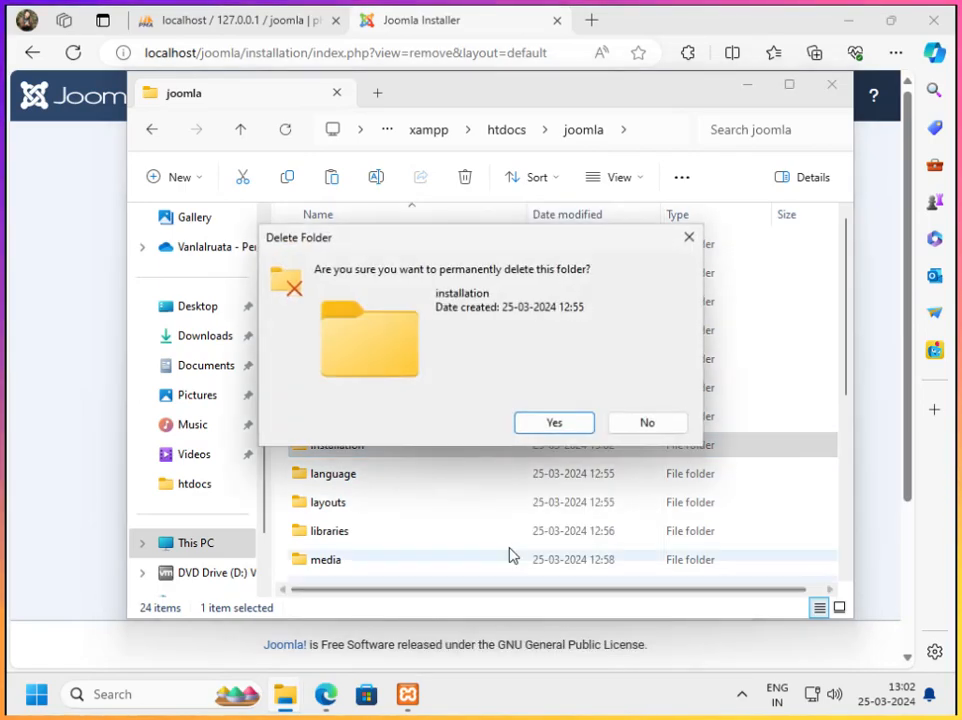
click(556, 423)
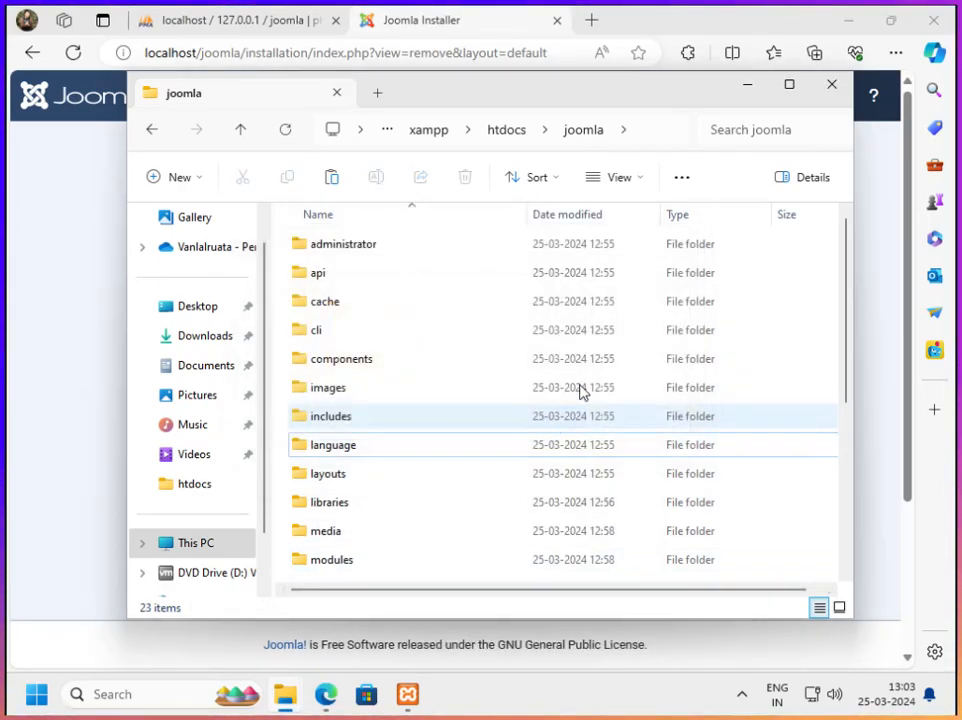
click(831, 86)
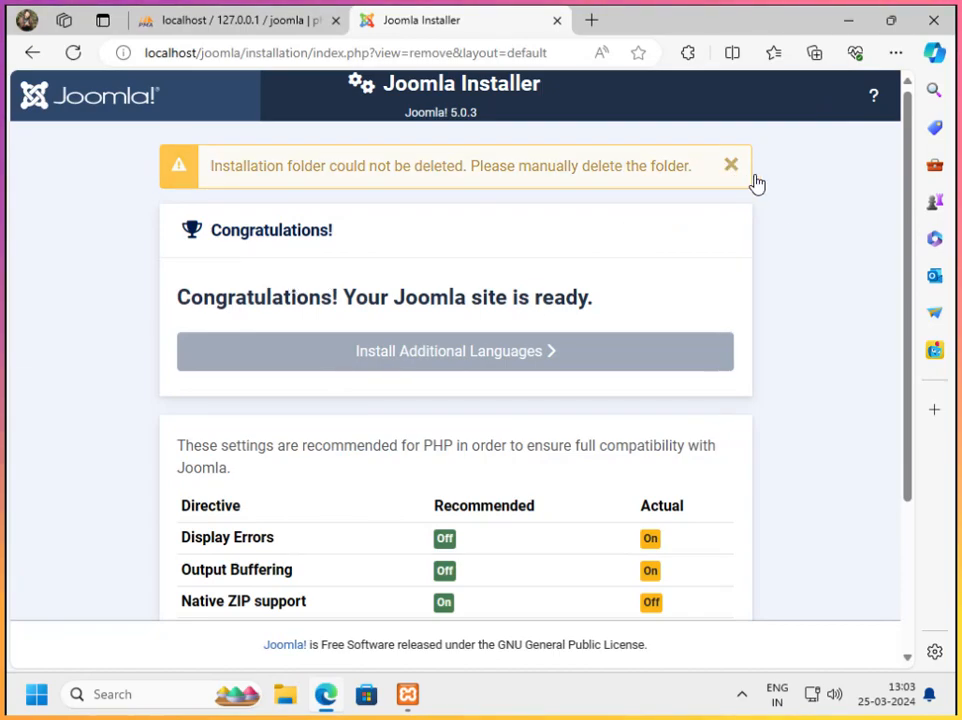
Switch back to the installer's completion page and open the Joomla administrator login page from its end
scroll(770, 300, down, 3)
click(462, 568)
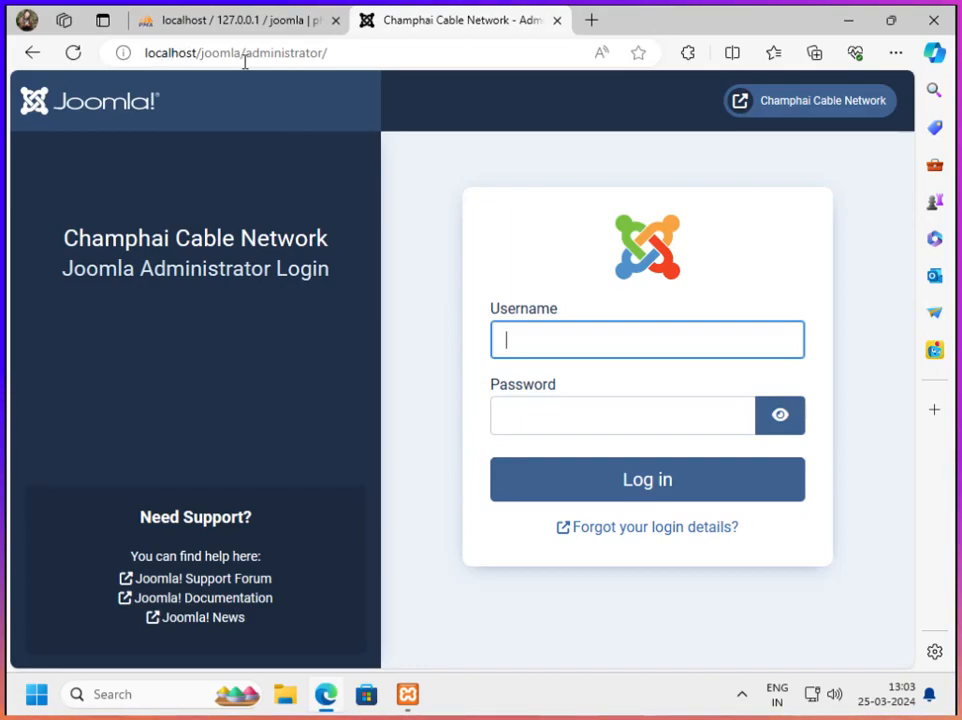
click(358, 54)
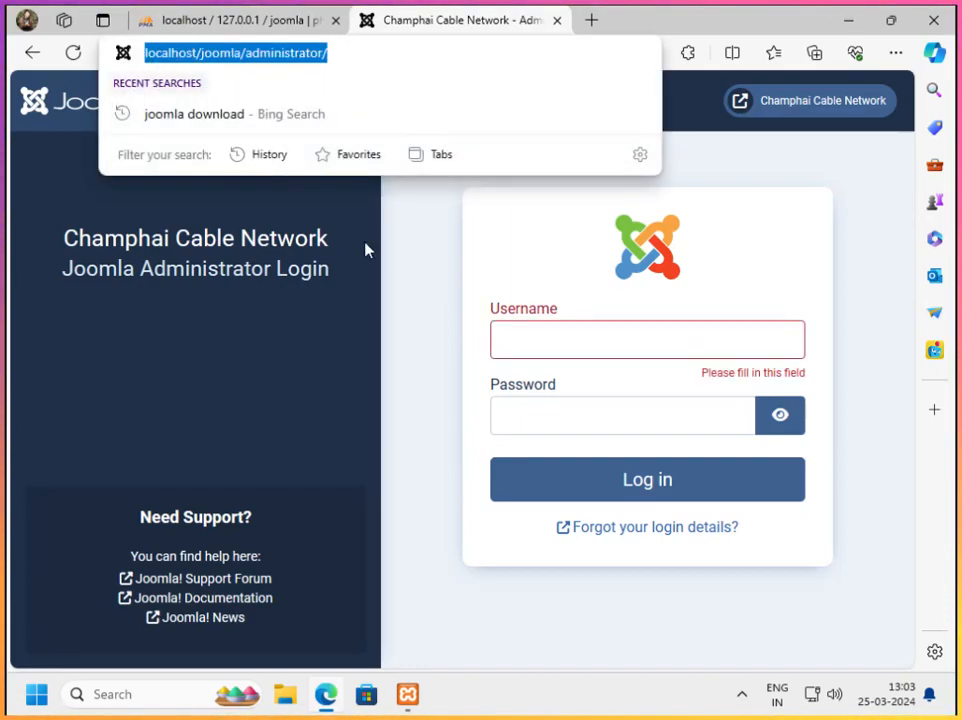
Enter the Super User's username and account password and log in to the Joomla administrator
click(545, 337)
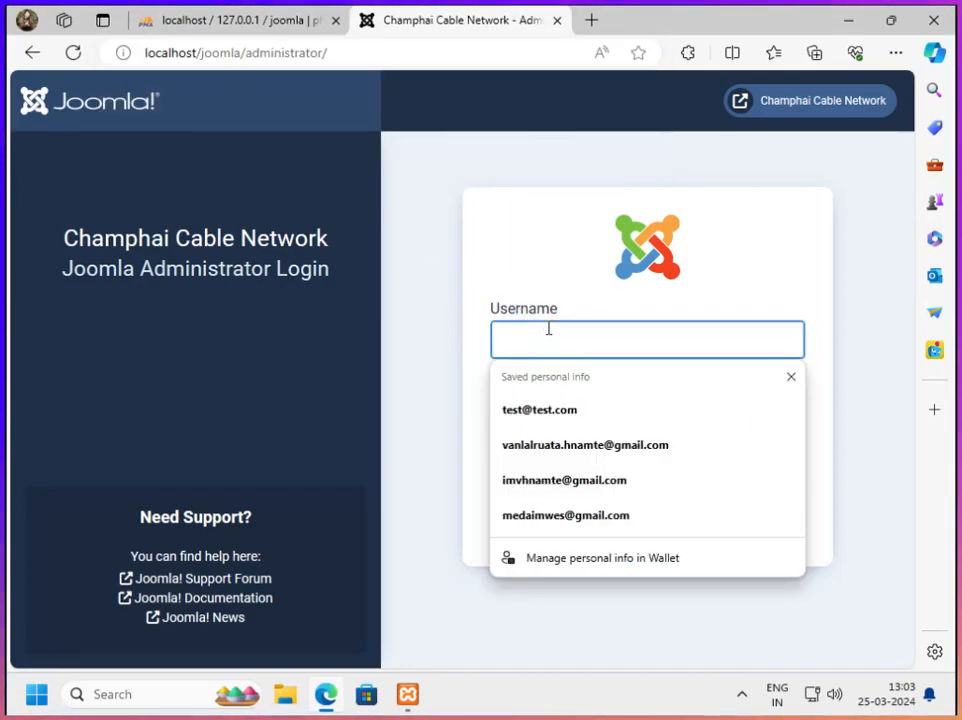
click(553, 282)
click(540, 344)
text(maruata)
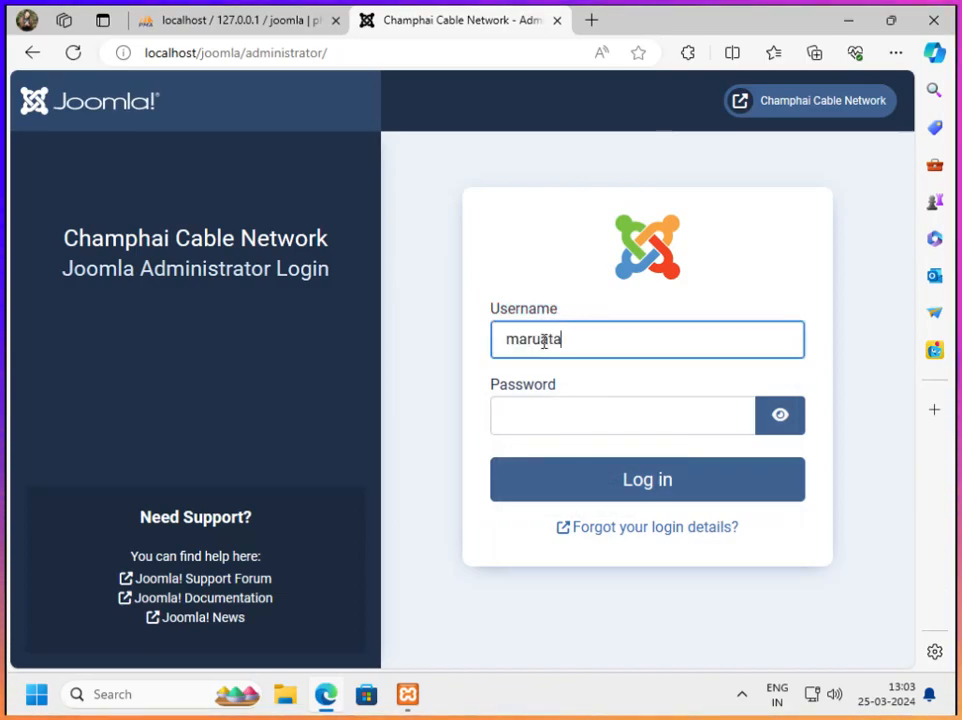
click(581, 418)
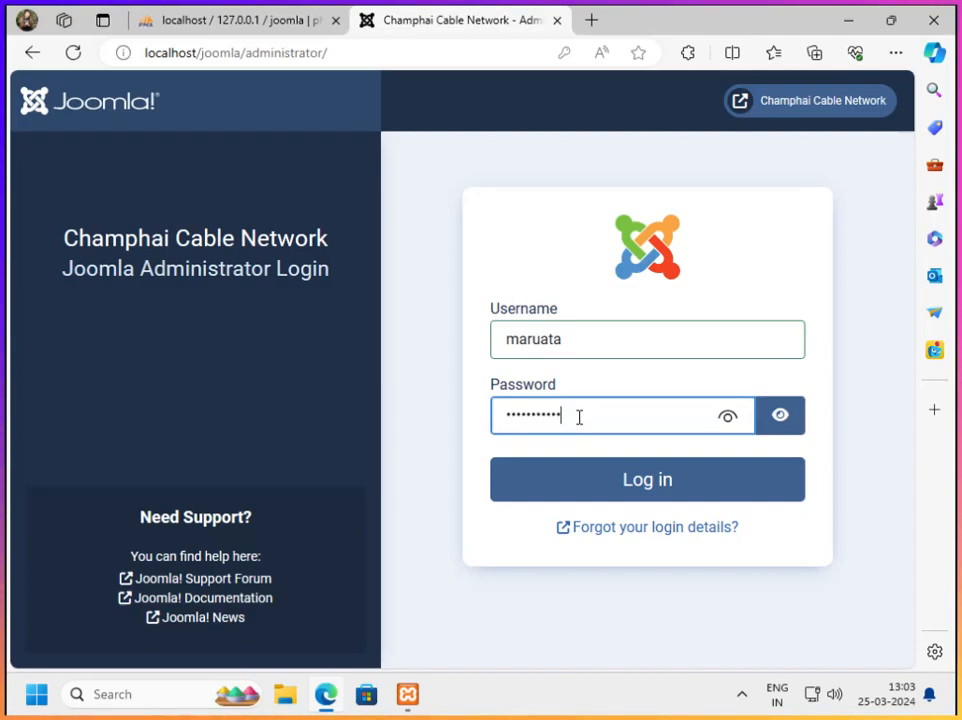
click(659, 483)
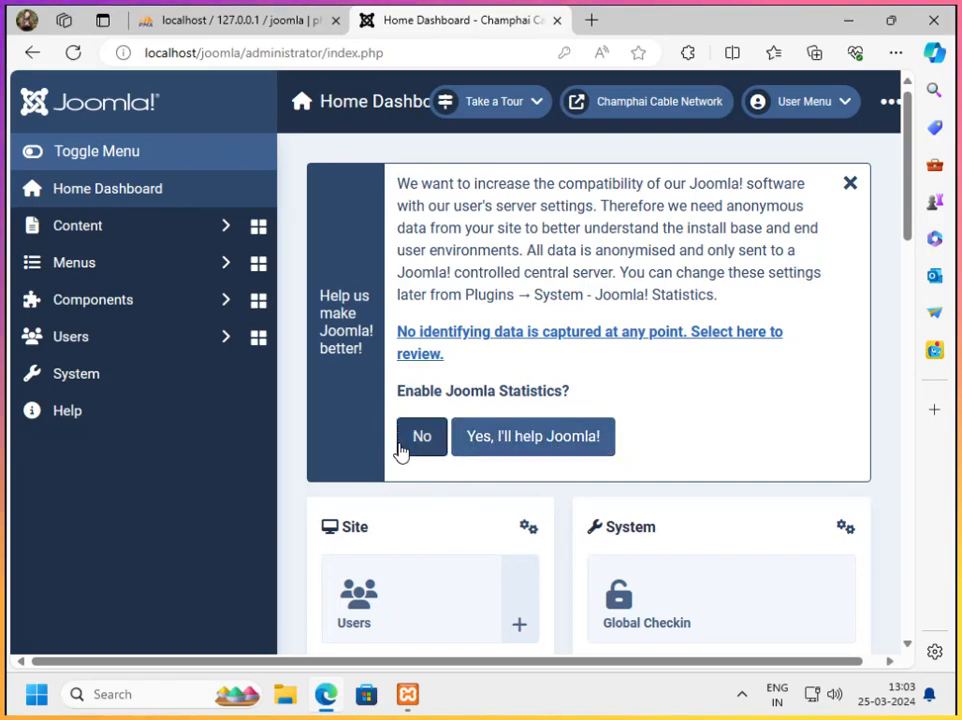
Agree to enable Joomla statistics and look over the home dashboard
click(552, 451)
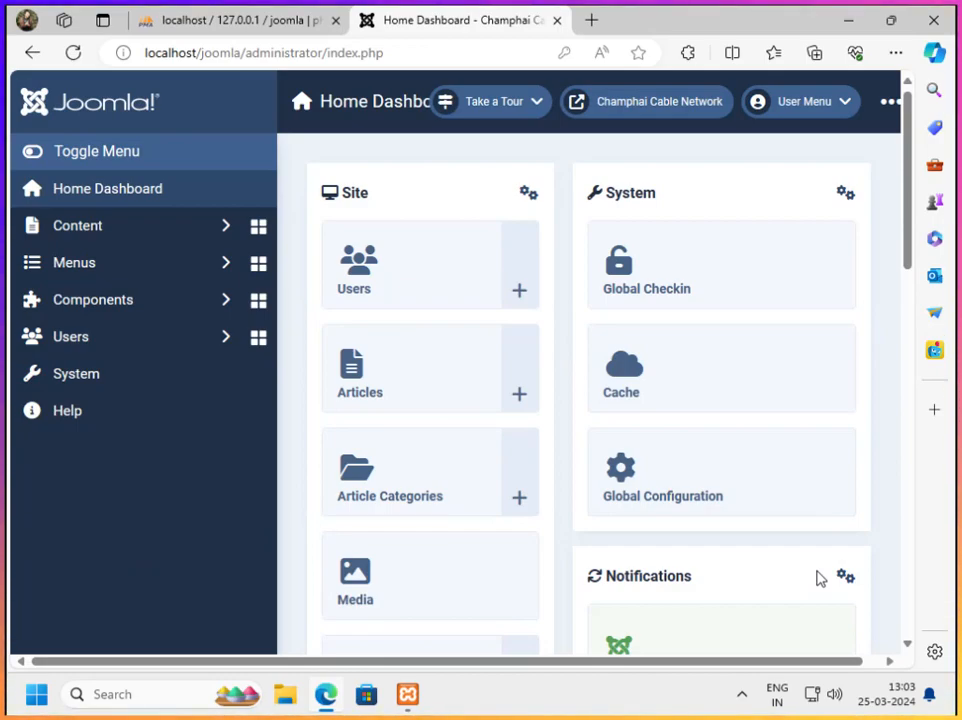
scroll(673, 395, down, 3)
scroll(715, 446, up, 3)
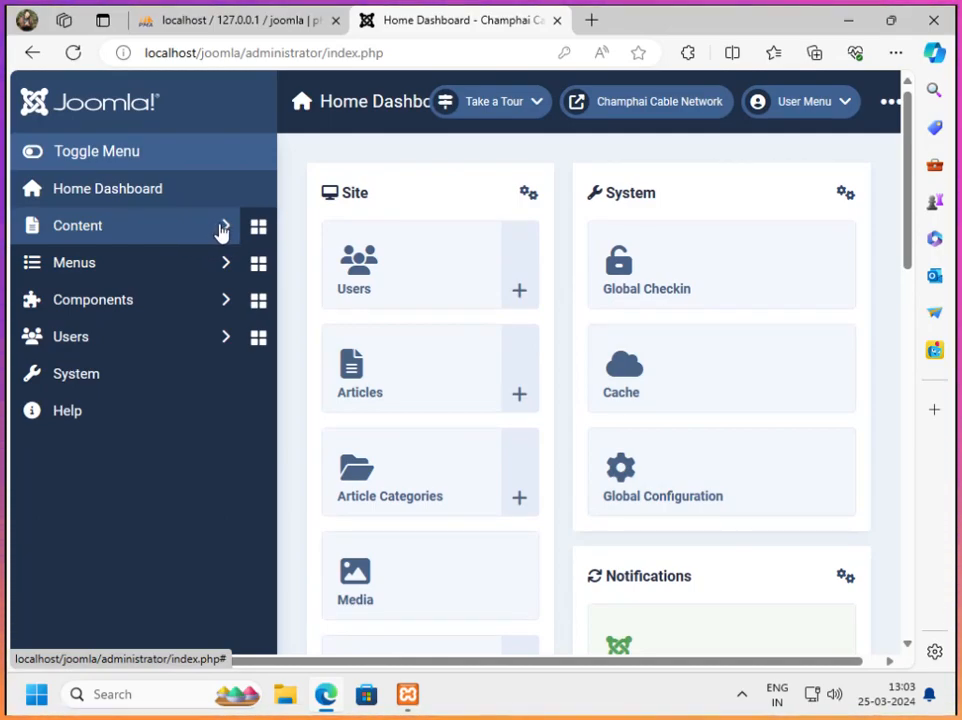
Open the site's Main Menu and examine its list of menu items
click(229, 265)
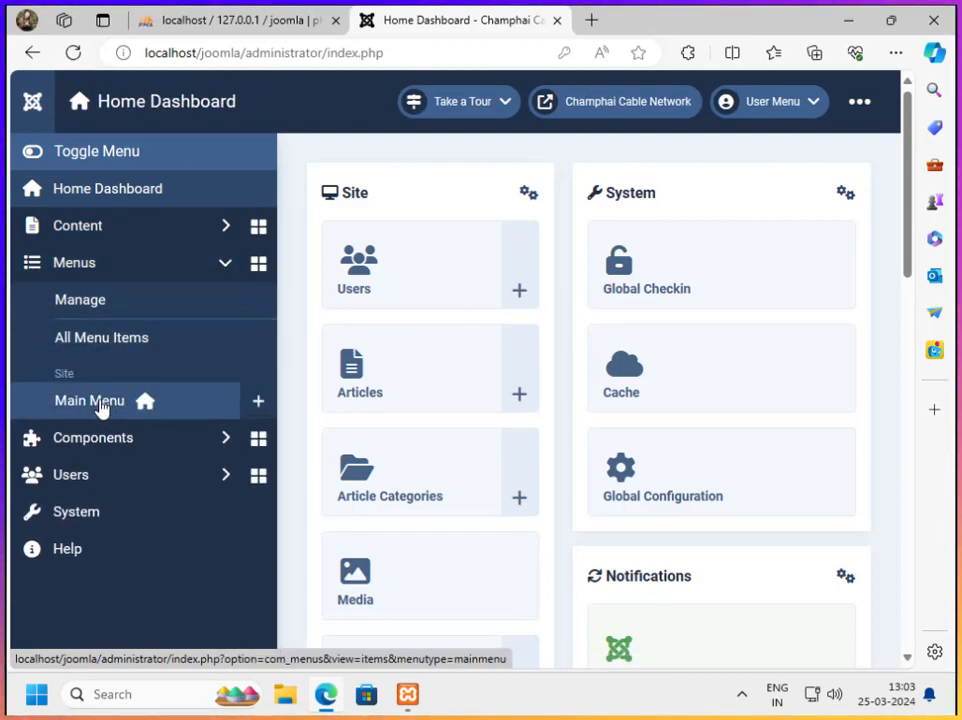
click(101, 405)
scroll(633, 497, down, 1)
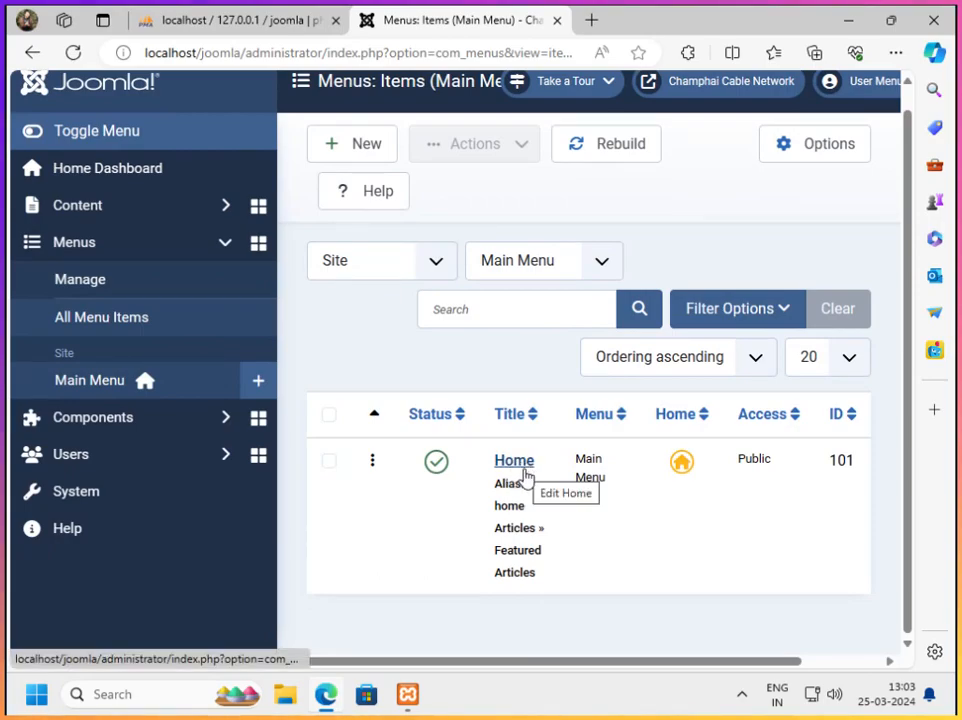
scroll(575, 515, up, 1)
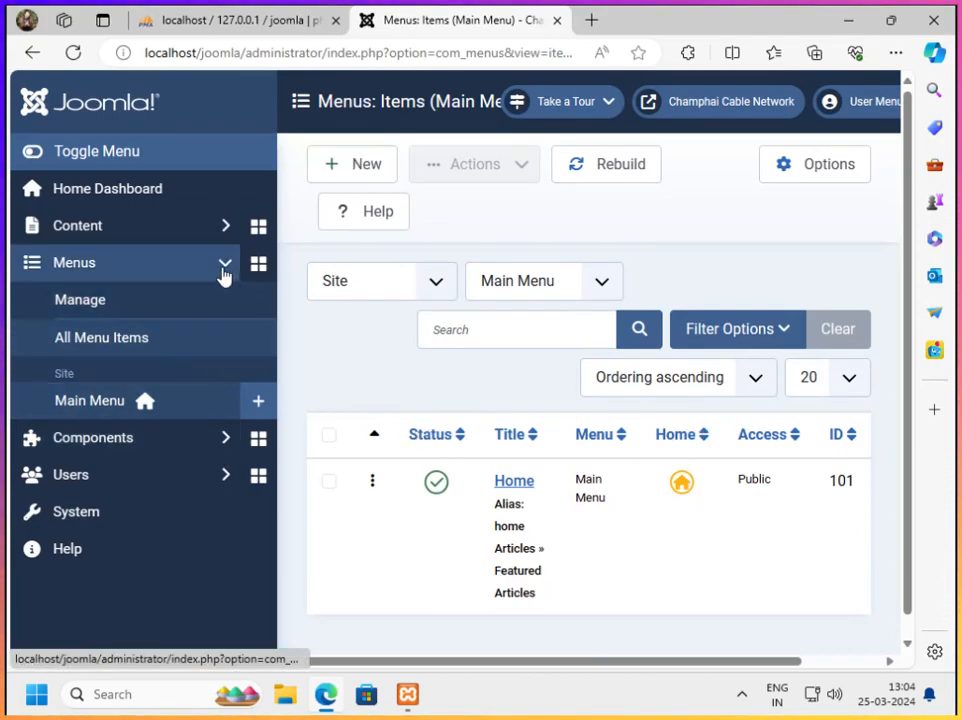
Start a new article category and title it News, leaving the alias to be auto-generated
click(224, 262)
click(243, 228)
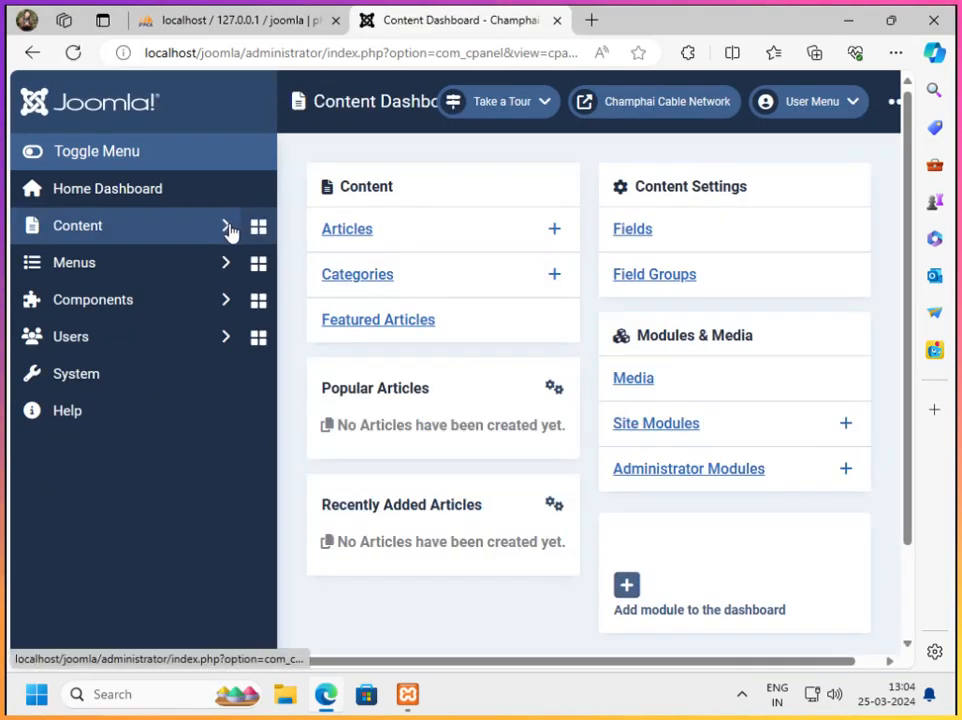
click(229, 230)
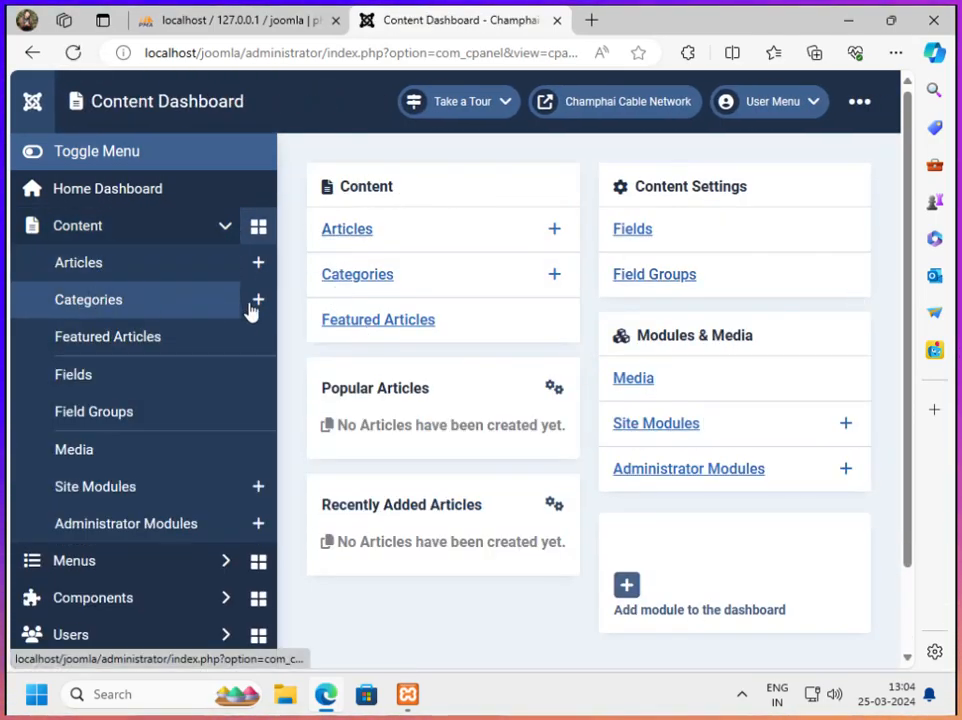
click(104, 302)
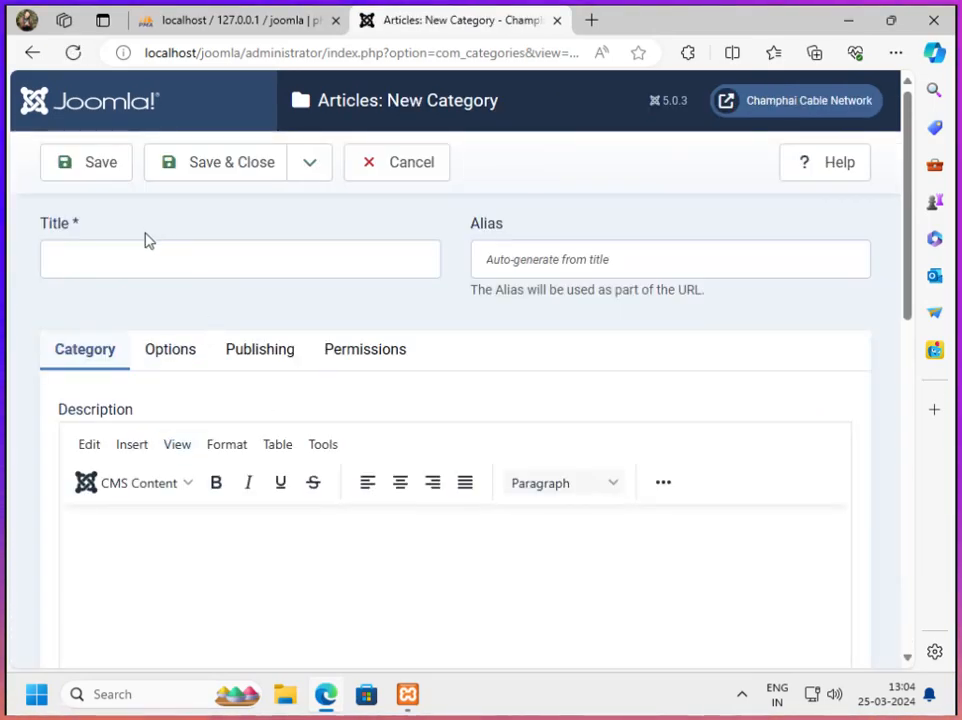
click(140, 263)
text(B)
text(News)
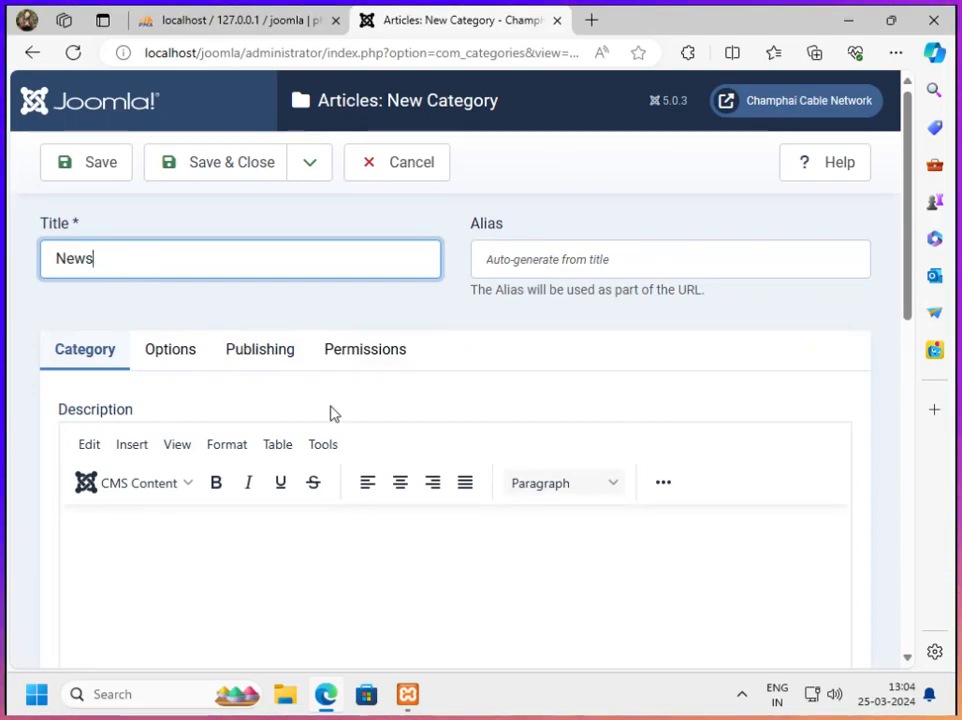
click(547, 257)
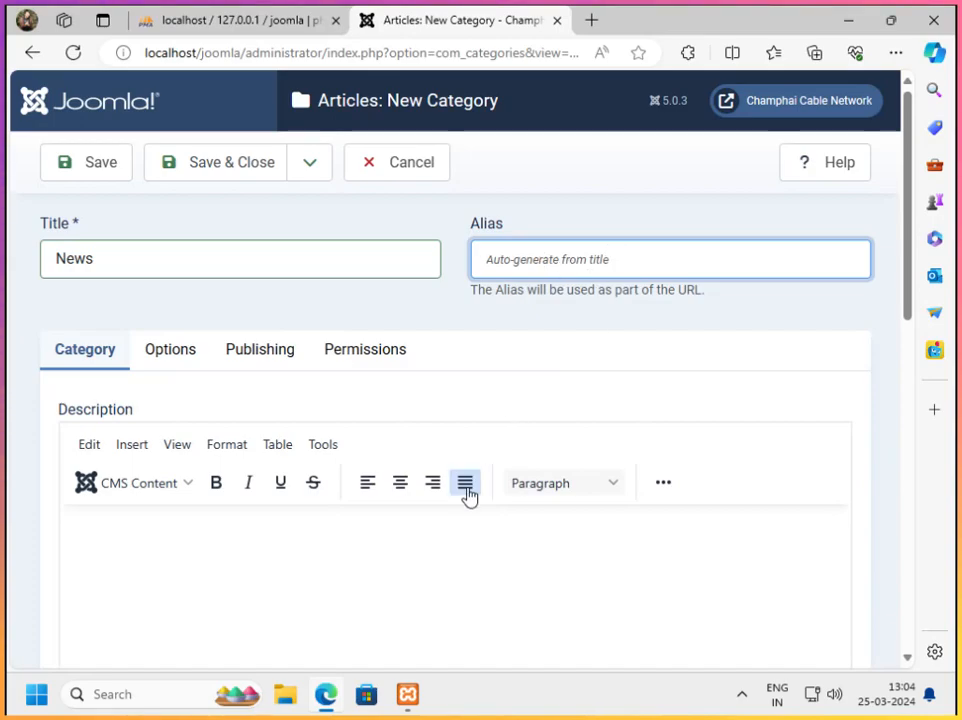
Keep the News category's description empty and its parent, status and access at the defaults, and save and close it
scroll(468, 495, down, 1)
click(131, 449)
scroll(432, 530, down, 3)
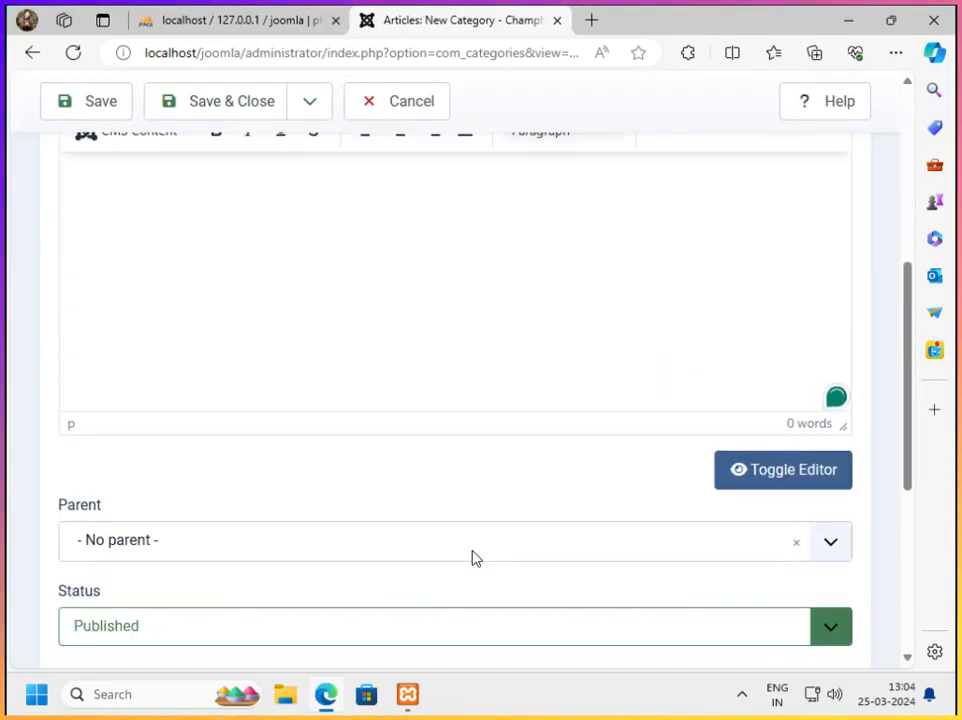
scroll(341, 472, down, 3)
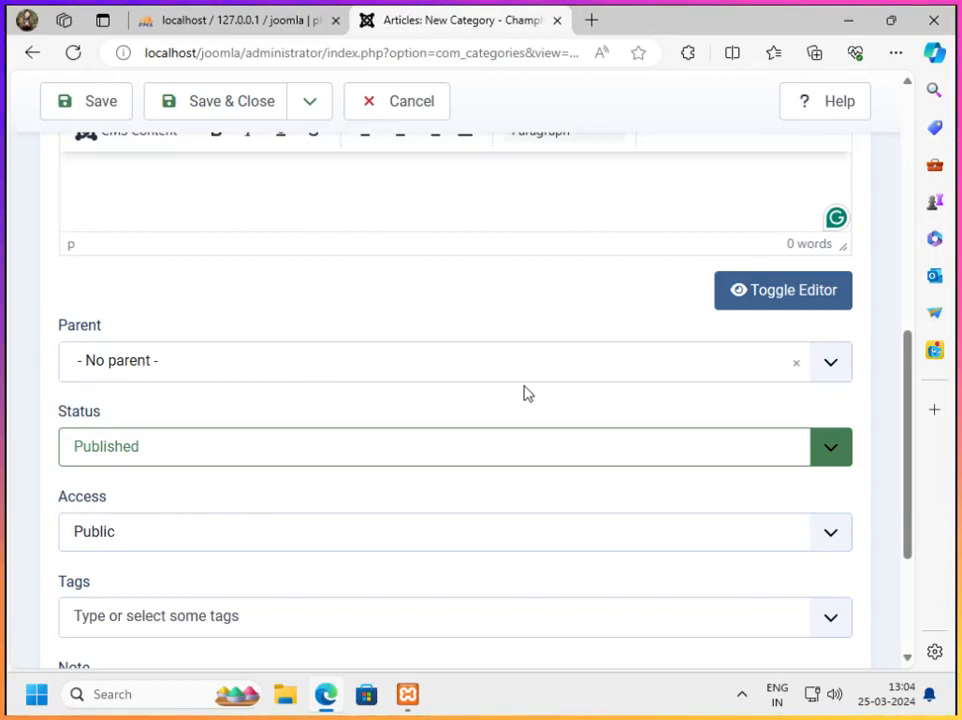
scroll(424, 466, down, 3)
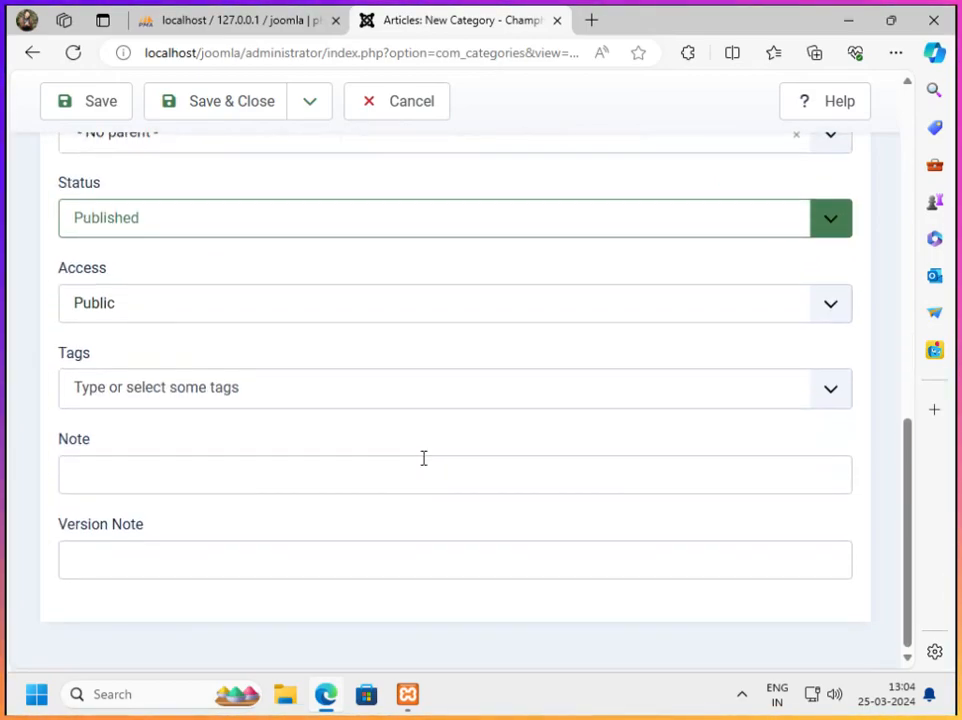
scroll(423, 460, up, 10)
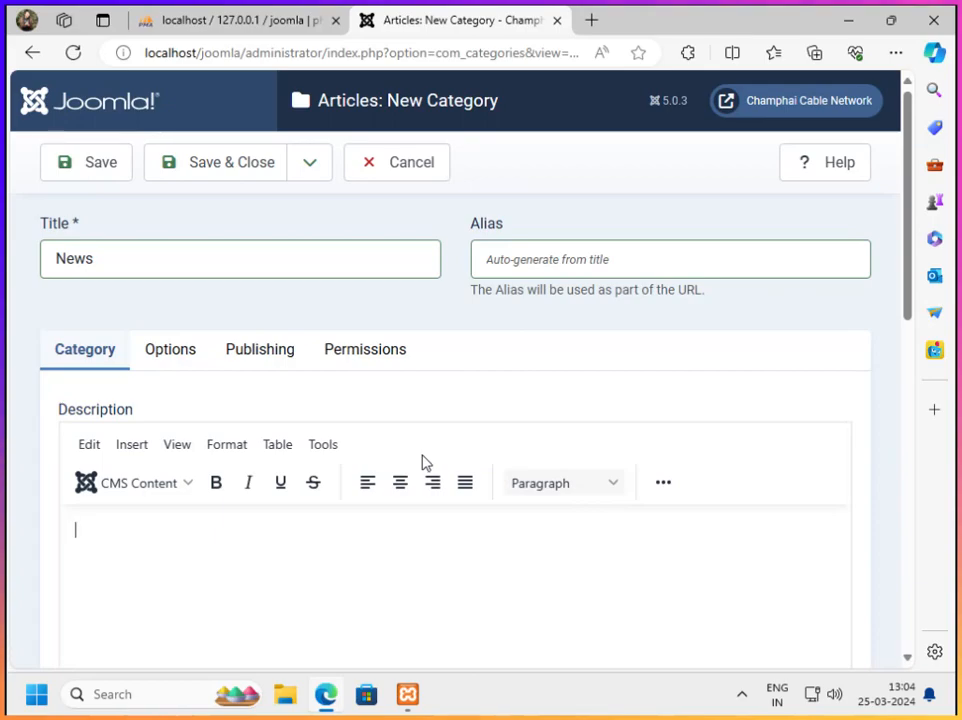
click(210, 170)
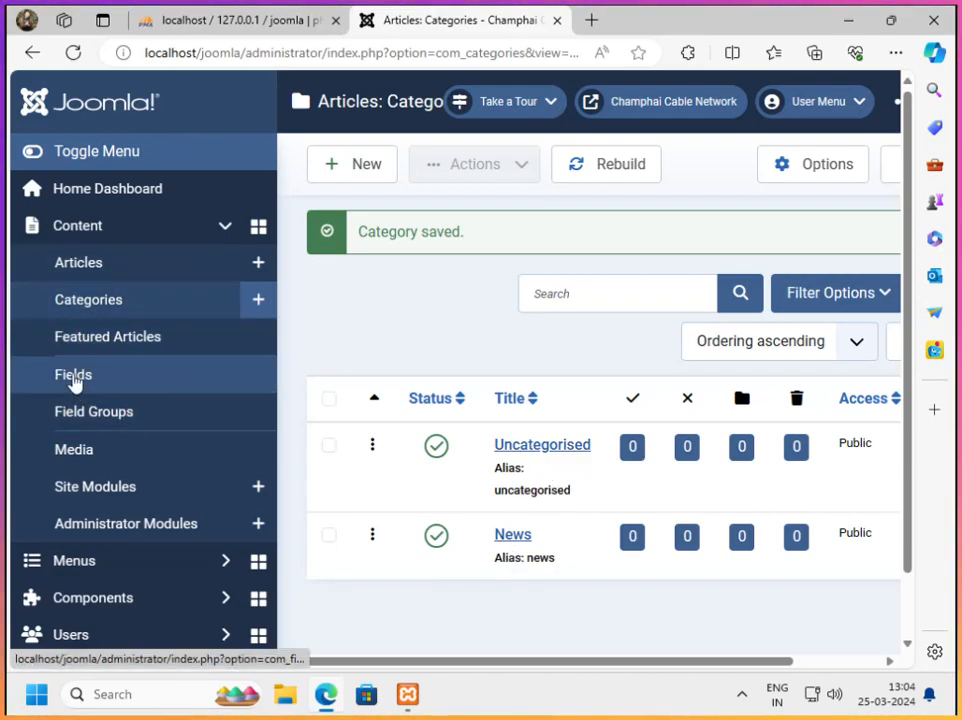
Start a new article and title it Upcoming Election
click(255, 266)
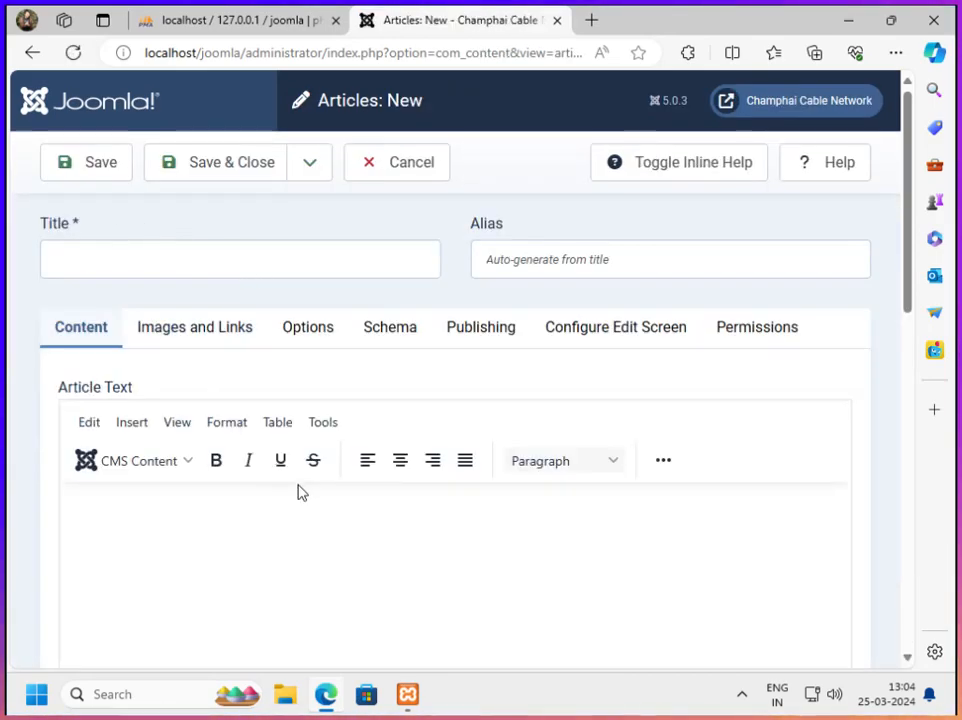
click(116, 252)
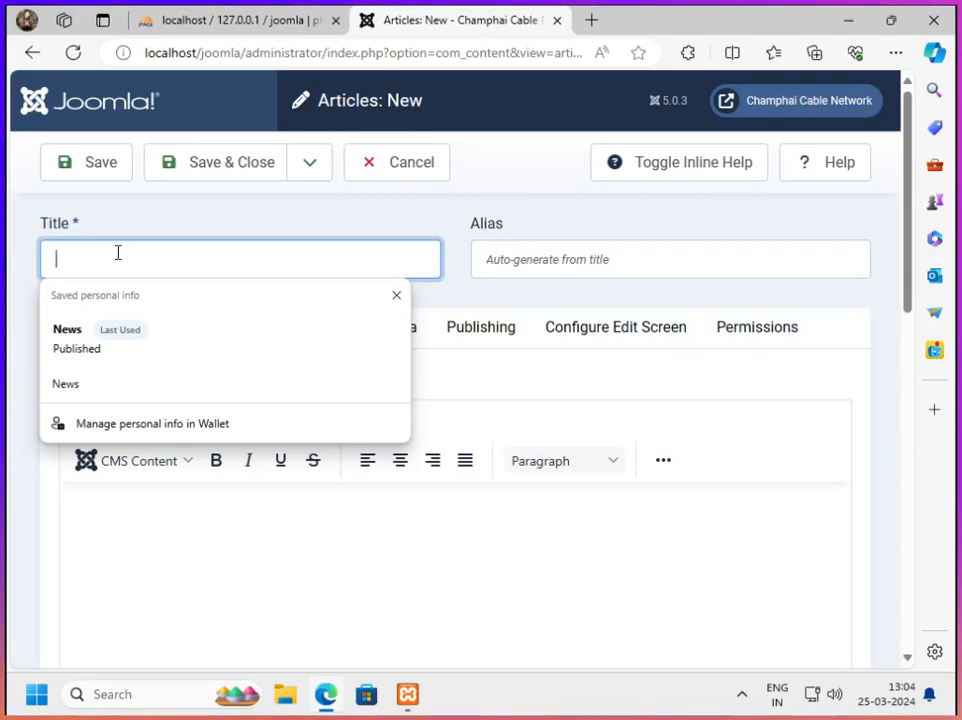
text(Up)
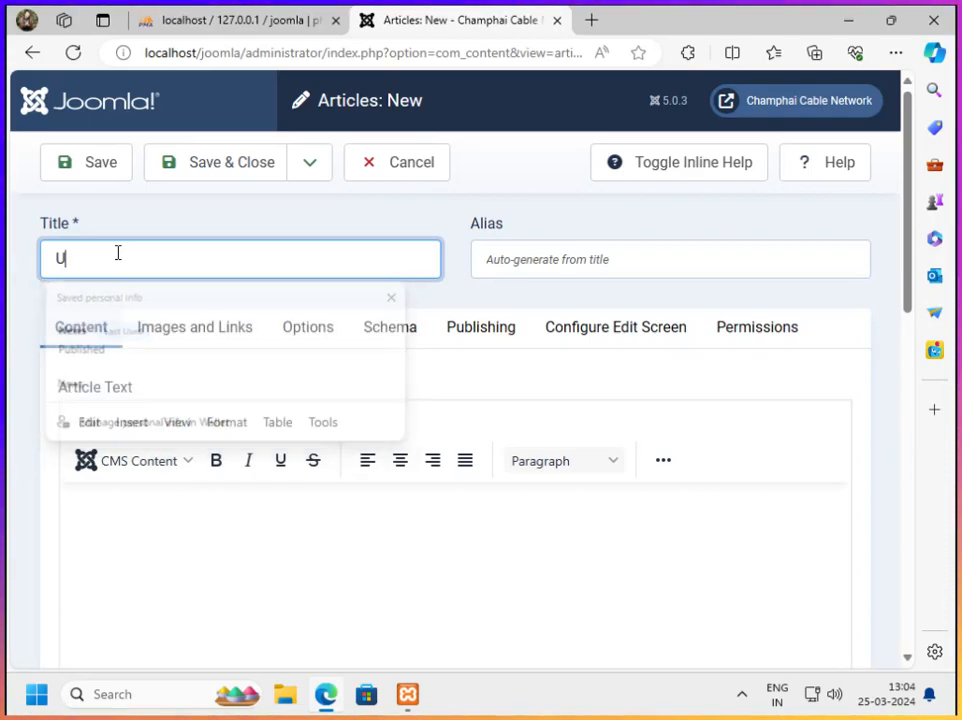
text(Election)
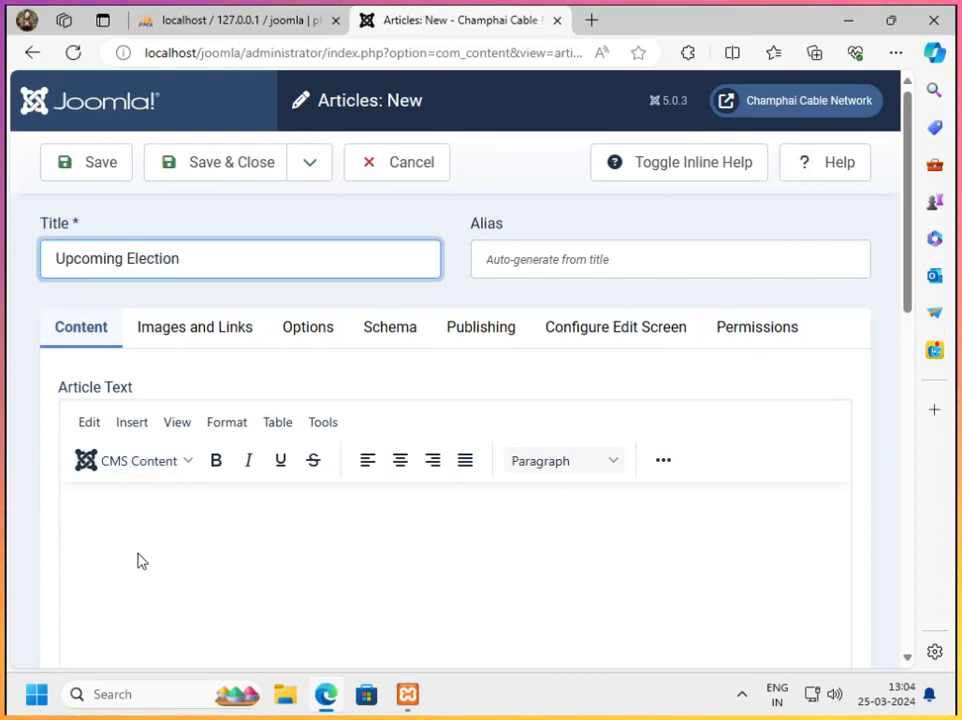
Write "Some text goes here......" as the article's body text
click(146, 550)
text(Some text goes here......)
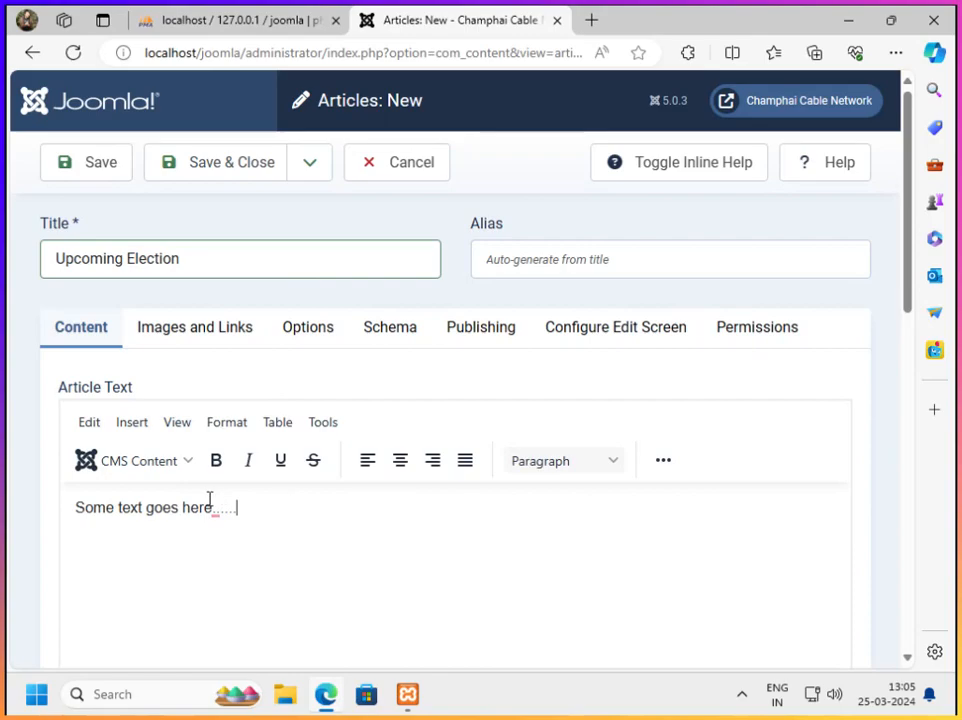
Review the new article's image and link, layout, schema and publishing settings, leaving them all at their defaults
scroll(262, 515, down, 1)
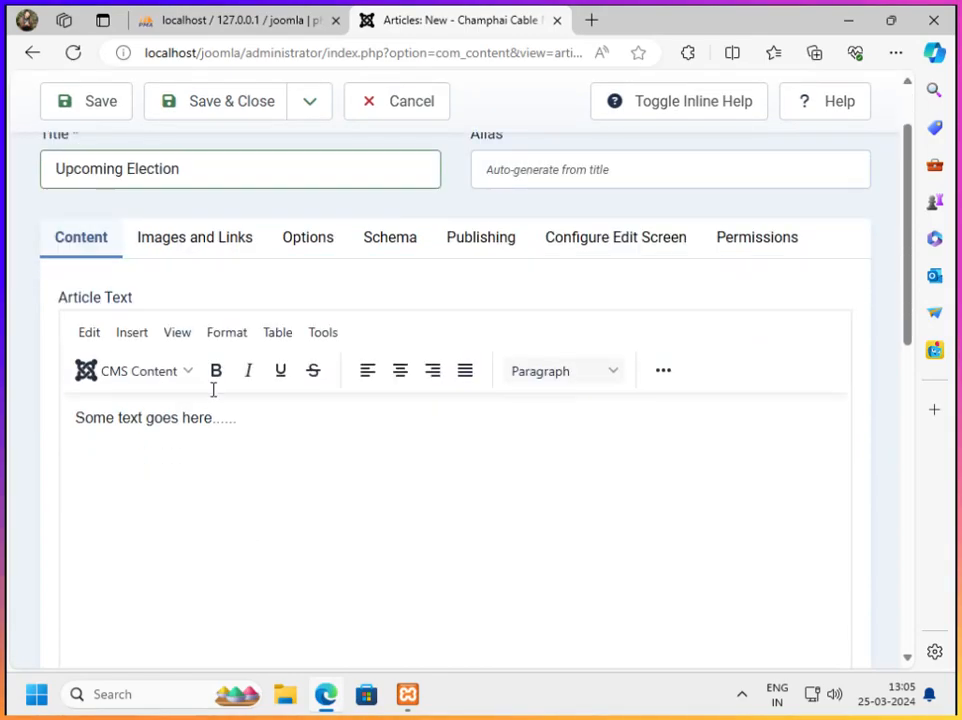
click(178, 246)
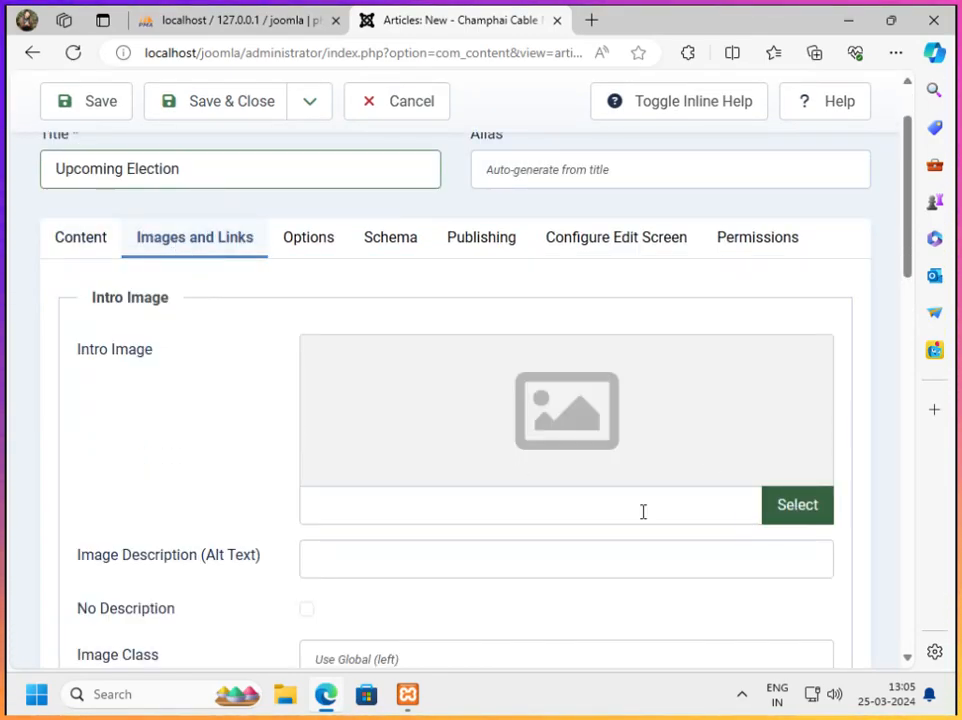
scroll(631, 462, down, 5)
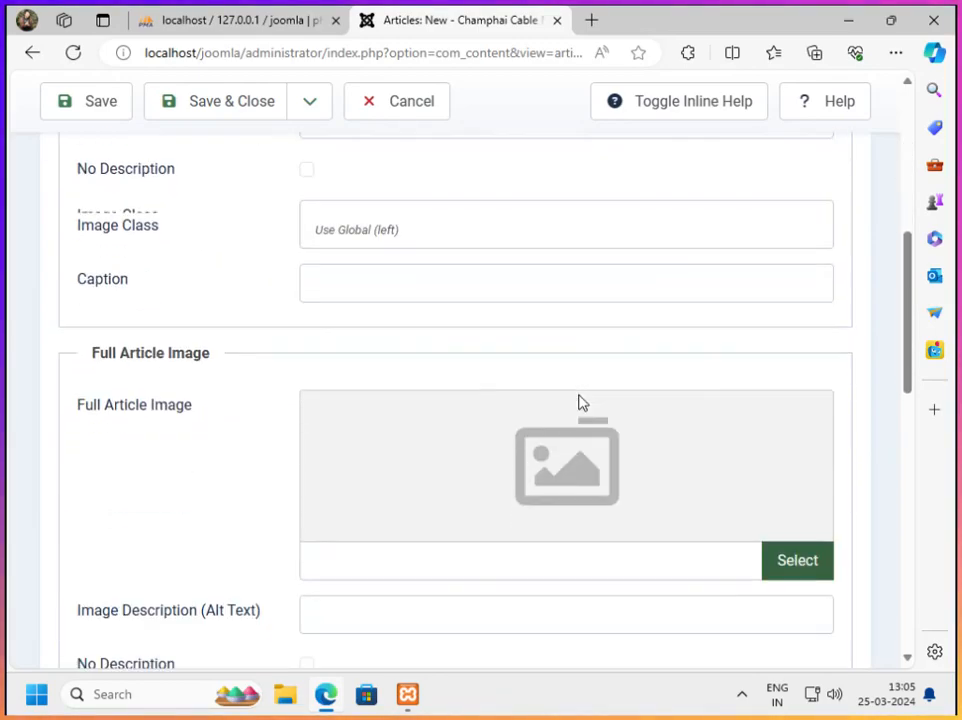
scroll(238, 374, down, 9)
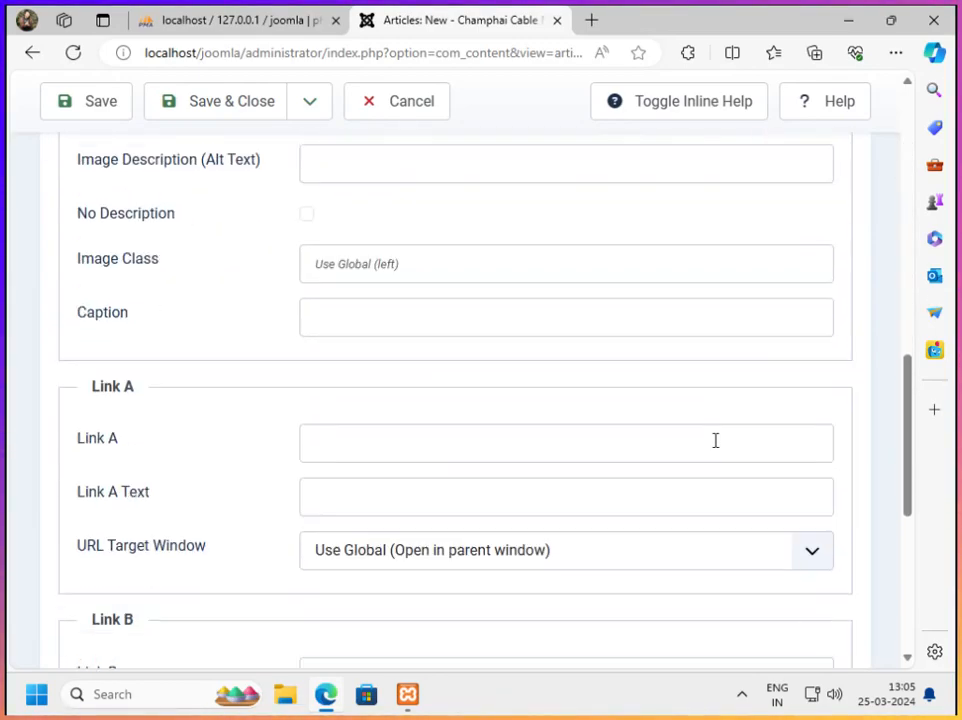
scroll(457, 456, up, 15)
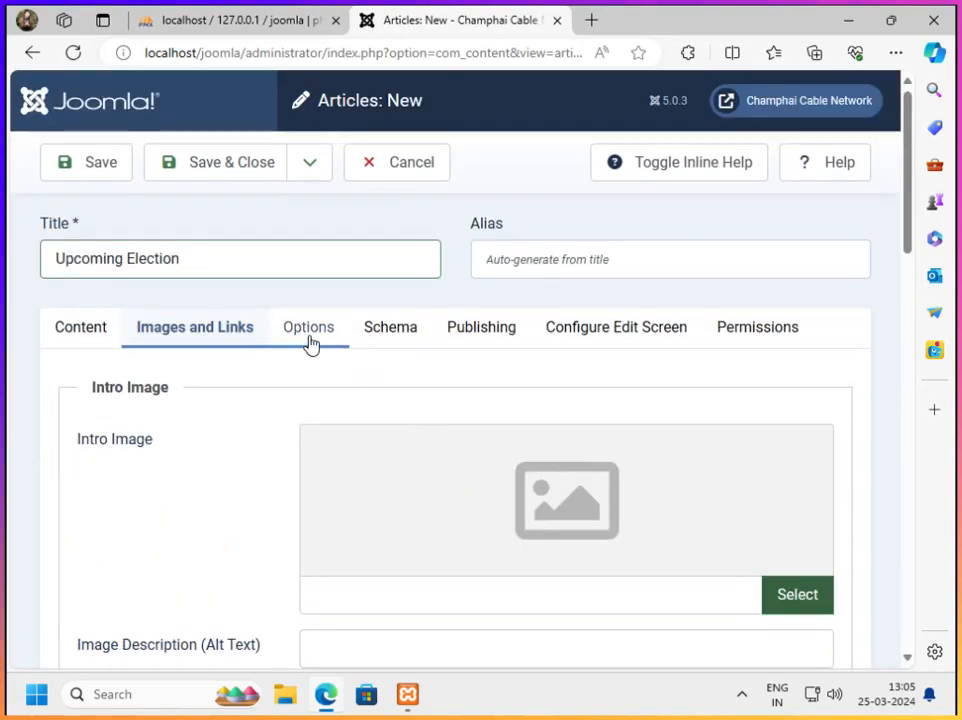
click(311, 342)
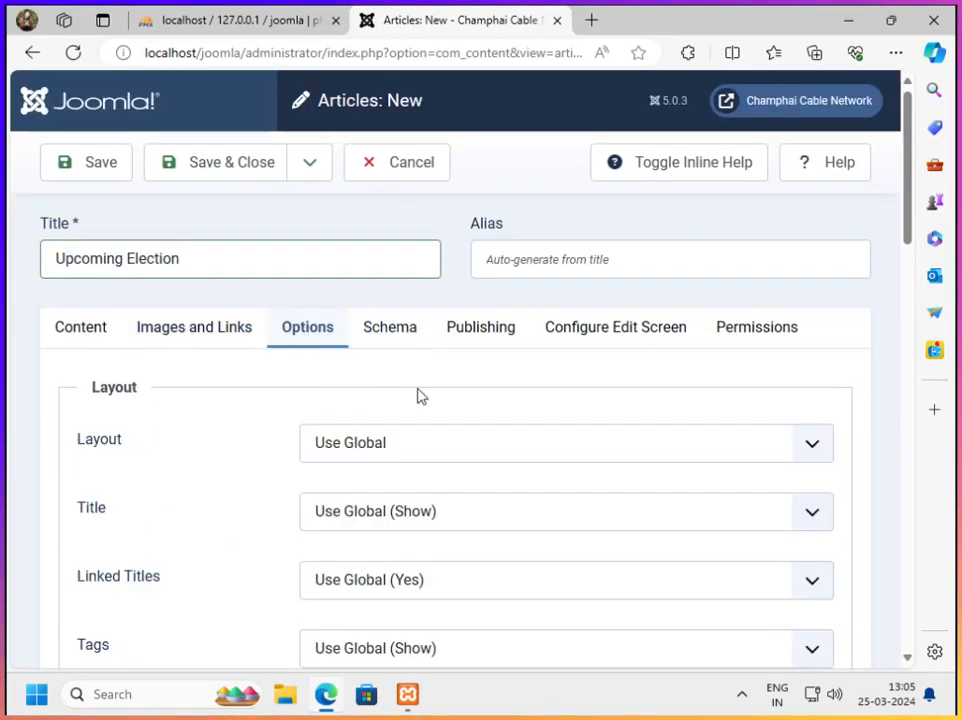
scroll(502, 486, down, 3)
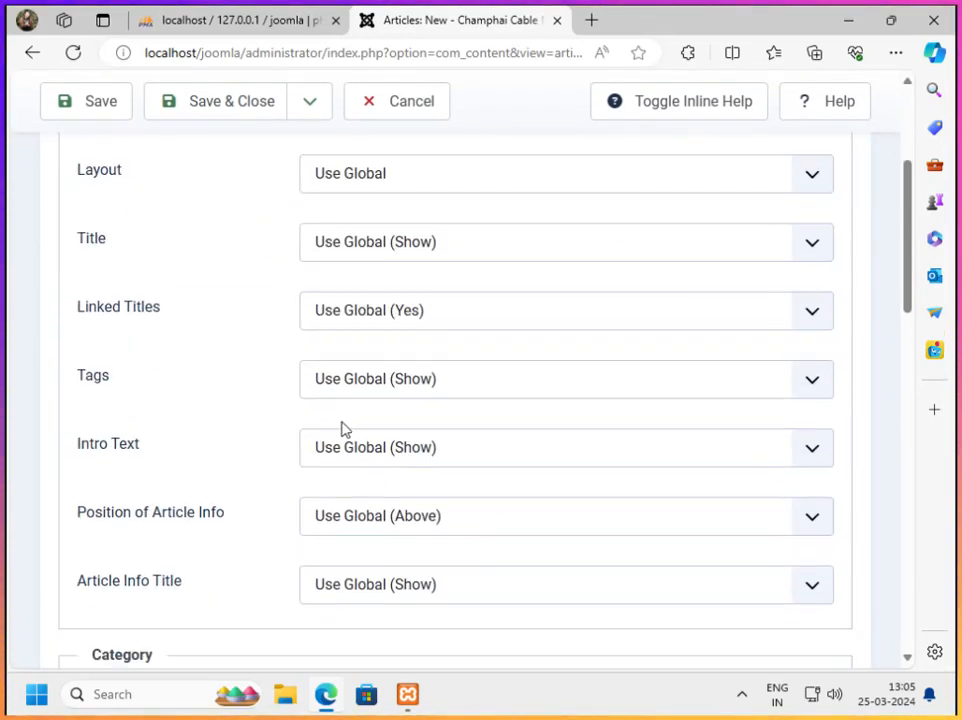
scroll(539, 457, down, 2)
scroll(540, 459, up, 5)
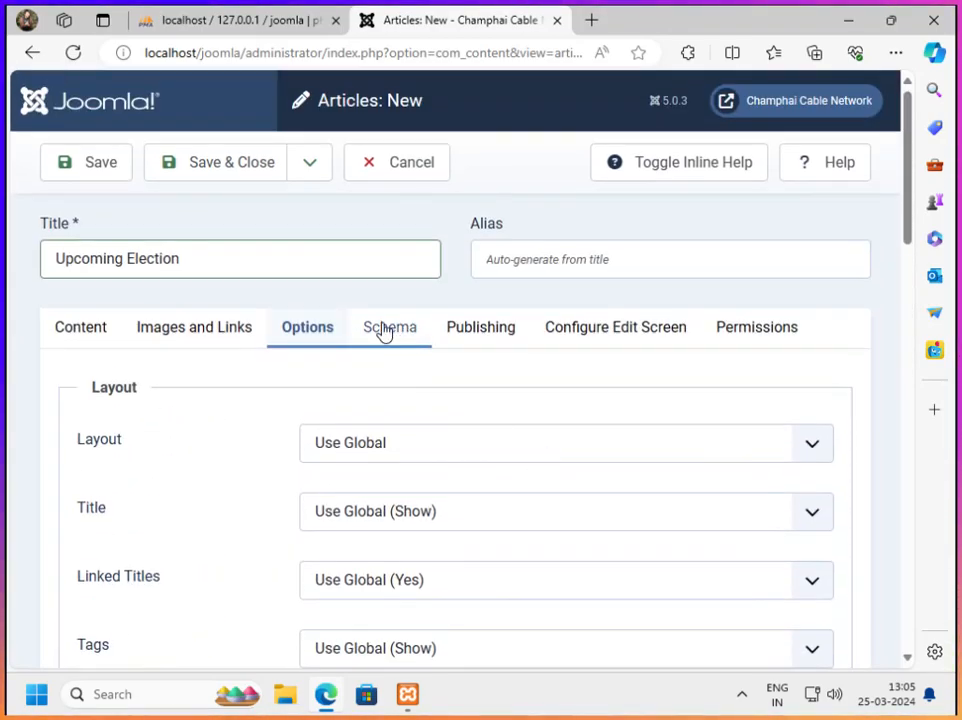
click(385, 333)
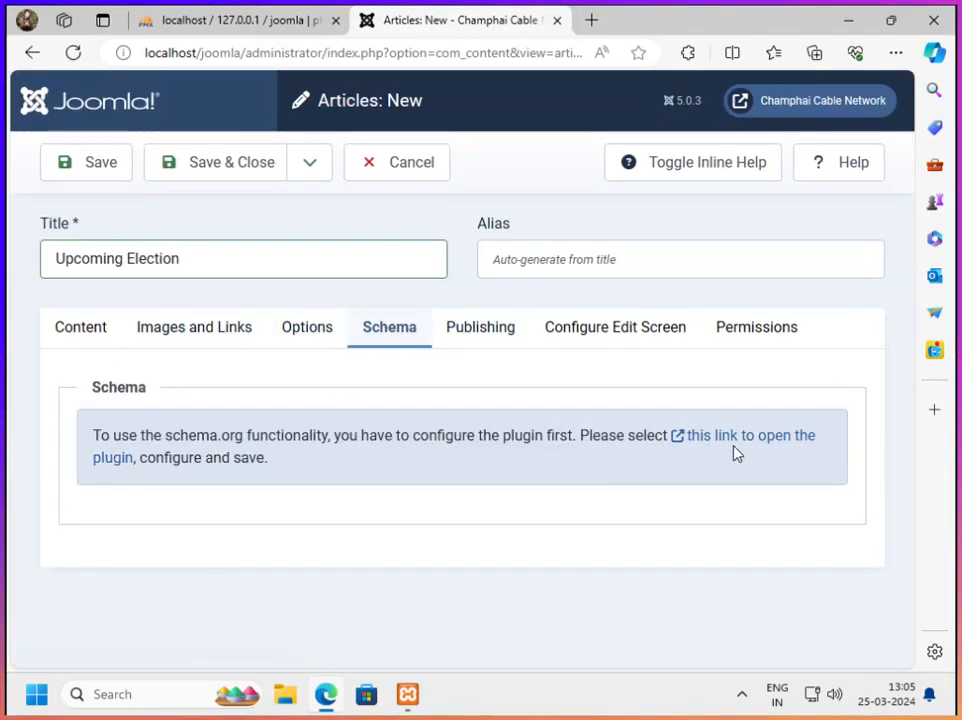
click(500, 335)
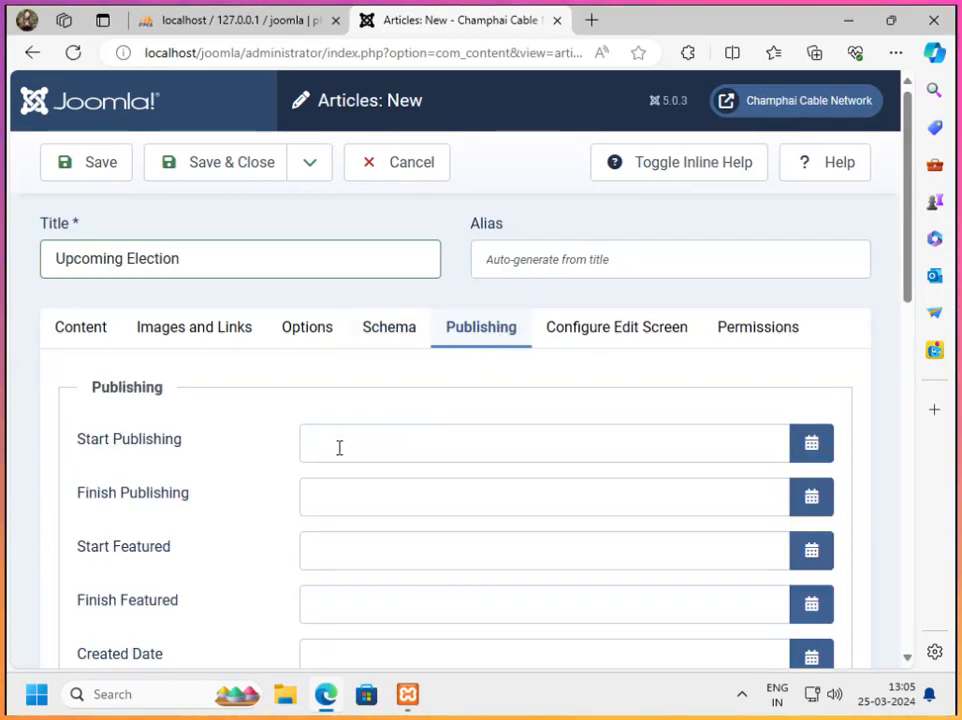
scroll(347, 447, down, 4)
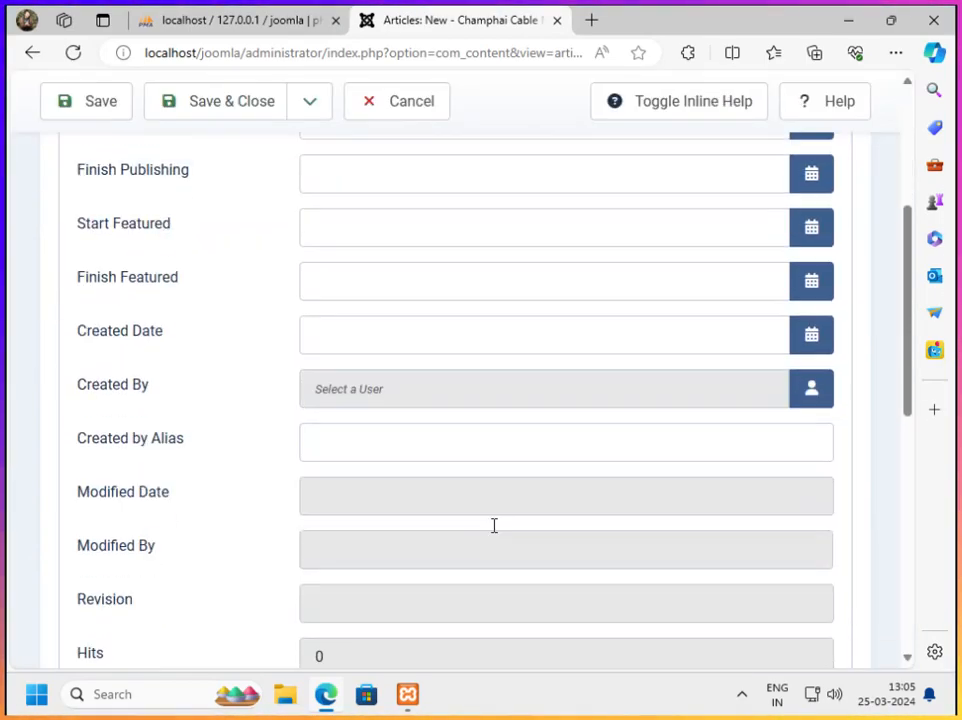
scroll(417, 466, up, 4)
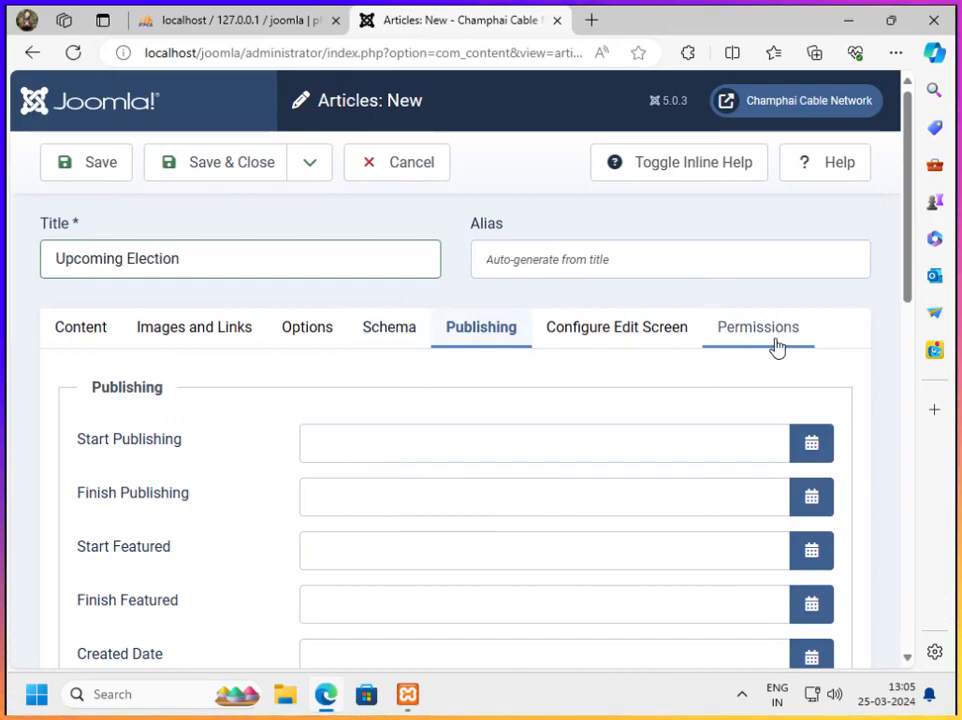
Return to the Upcoming Election article's content and save and close it
click(70, 332)
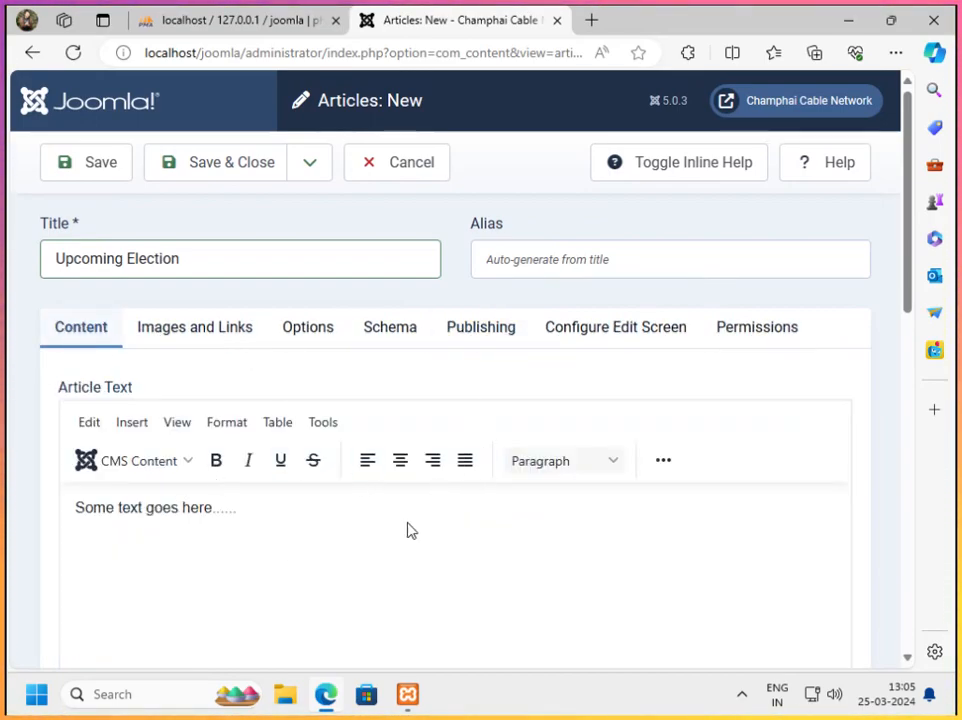
click(217, 165)
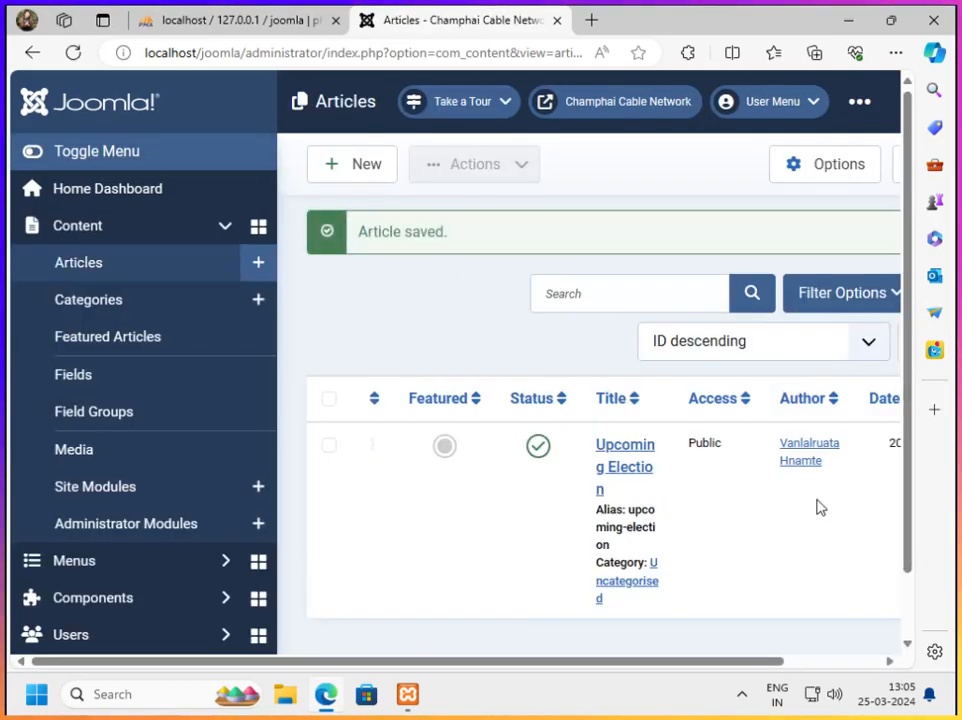
Check the Upcoming Election article and its entry in the article list, and view the additional header options
scroll(683, 444, down, 1)
click(617, 384)
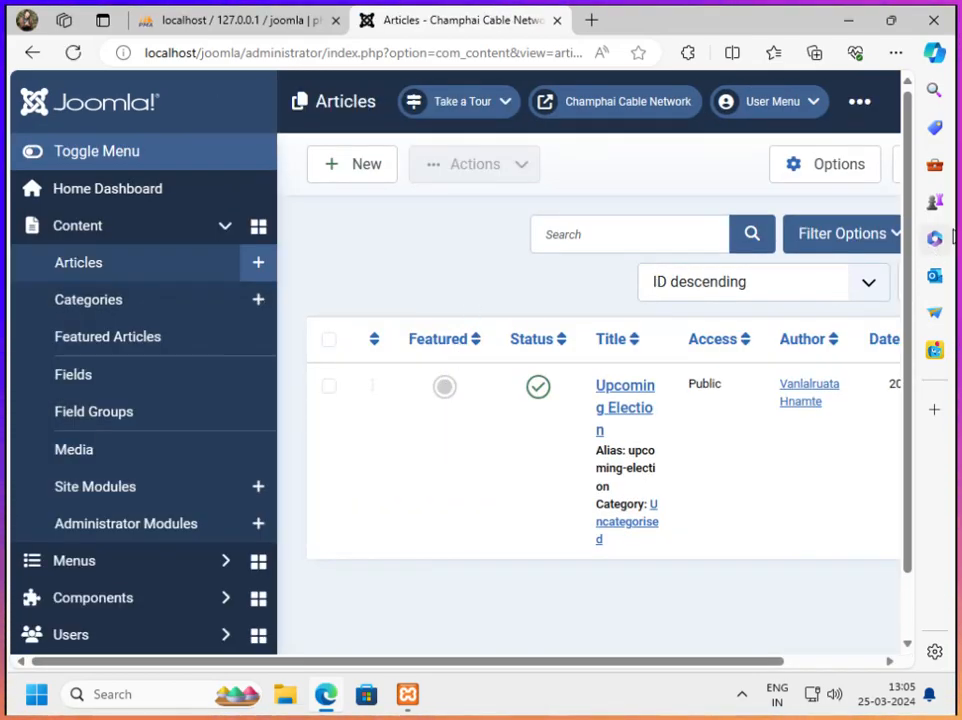
scroll(170, 515, down, 1)
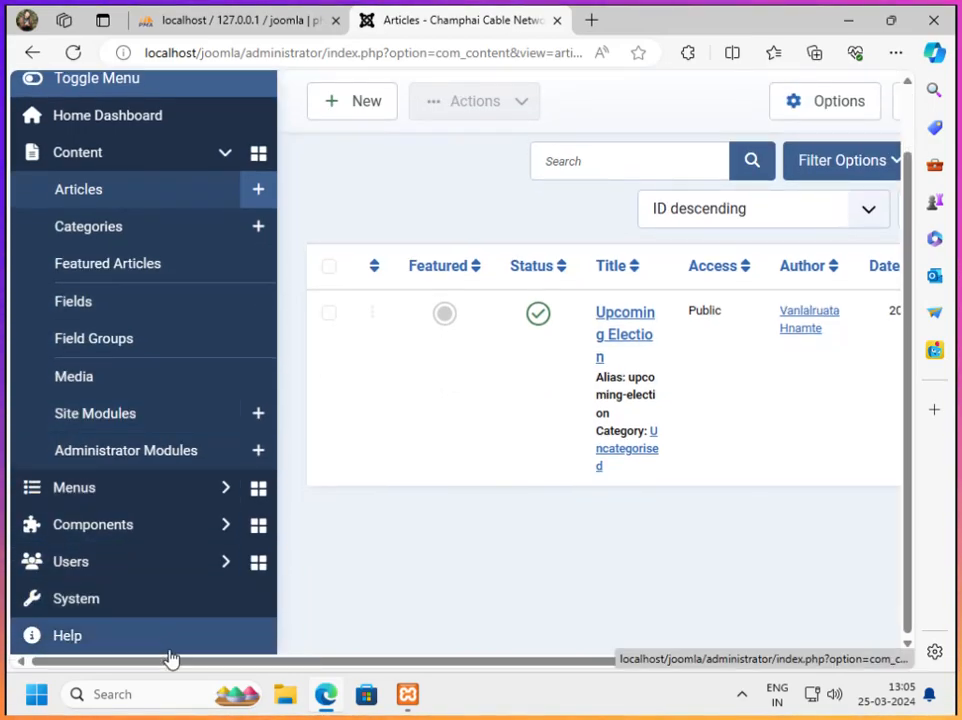
scroll(215, 537, up, 1)
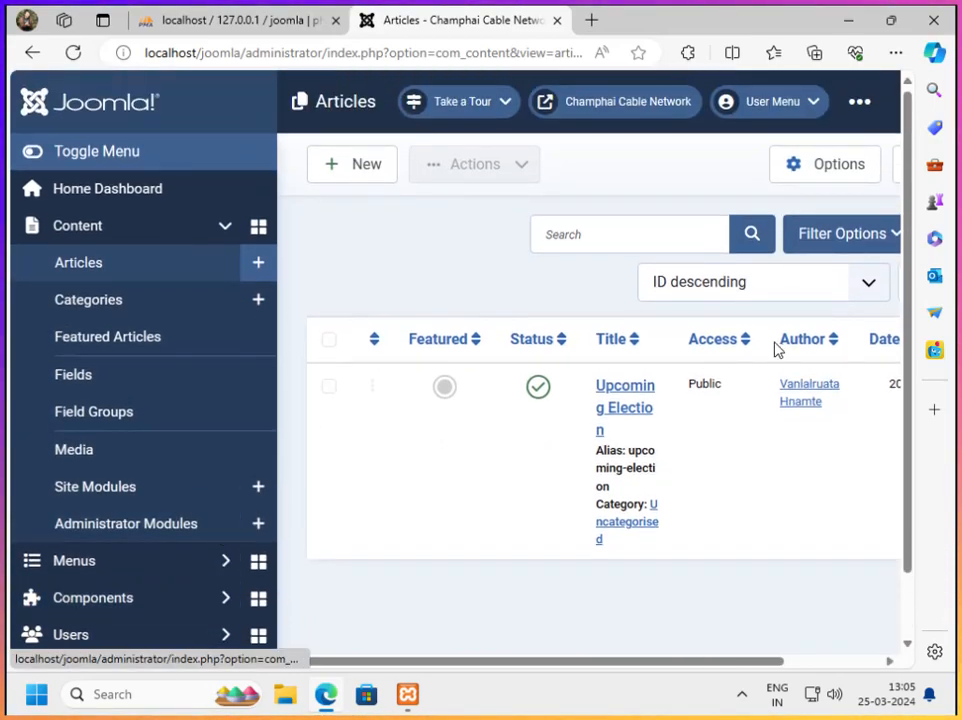
scroll(270, 509, down, 1)
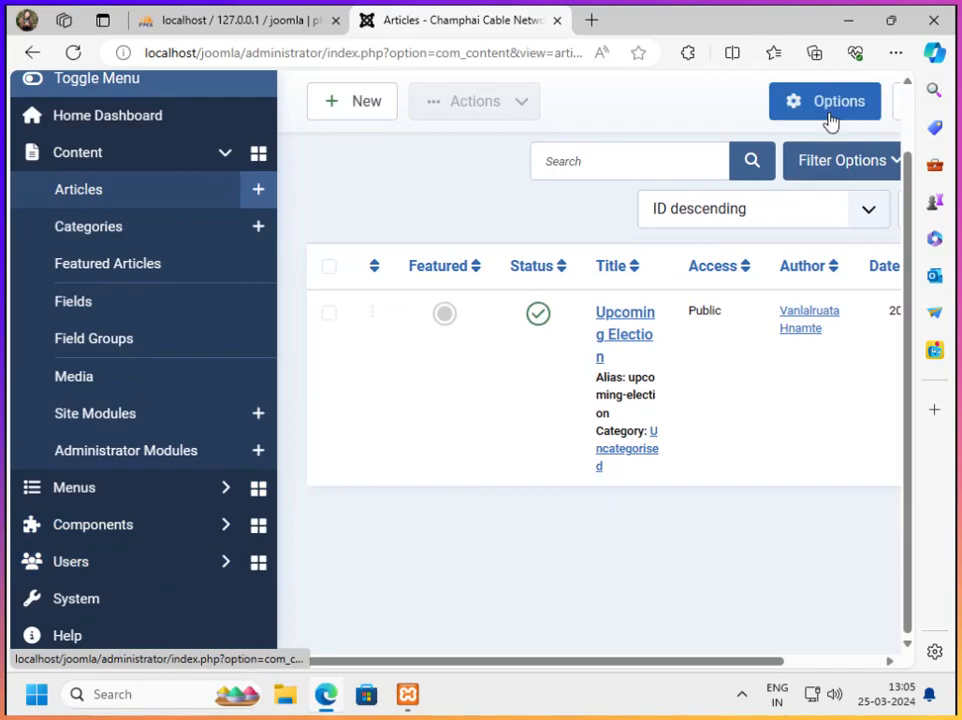
scroll(859, 130, up, 1)
click(860, 103)
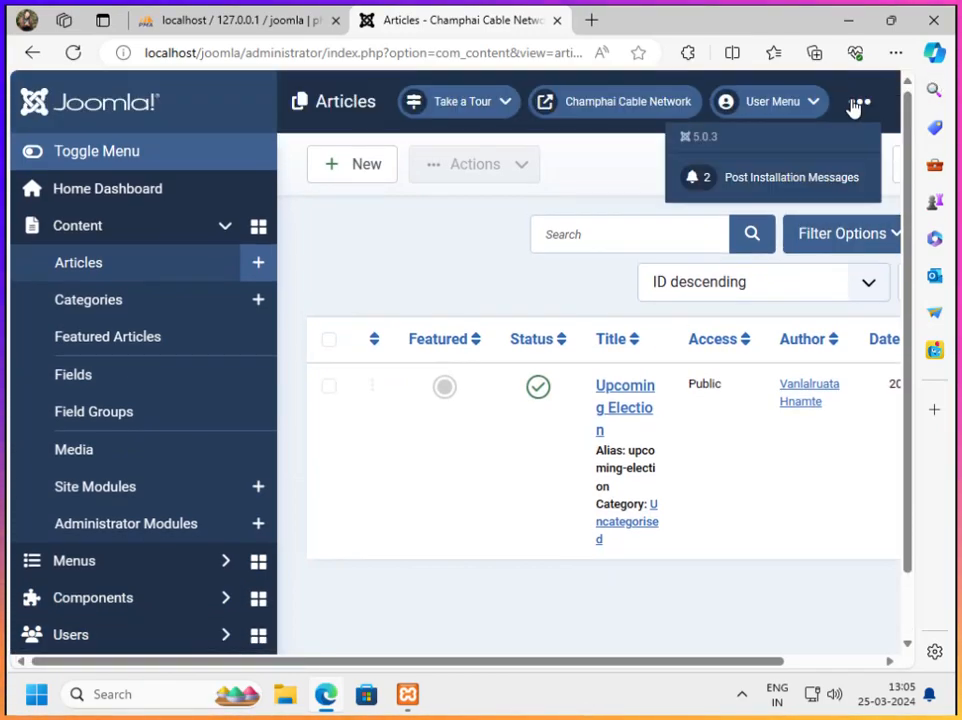
click(856, 106)
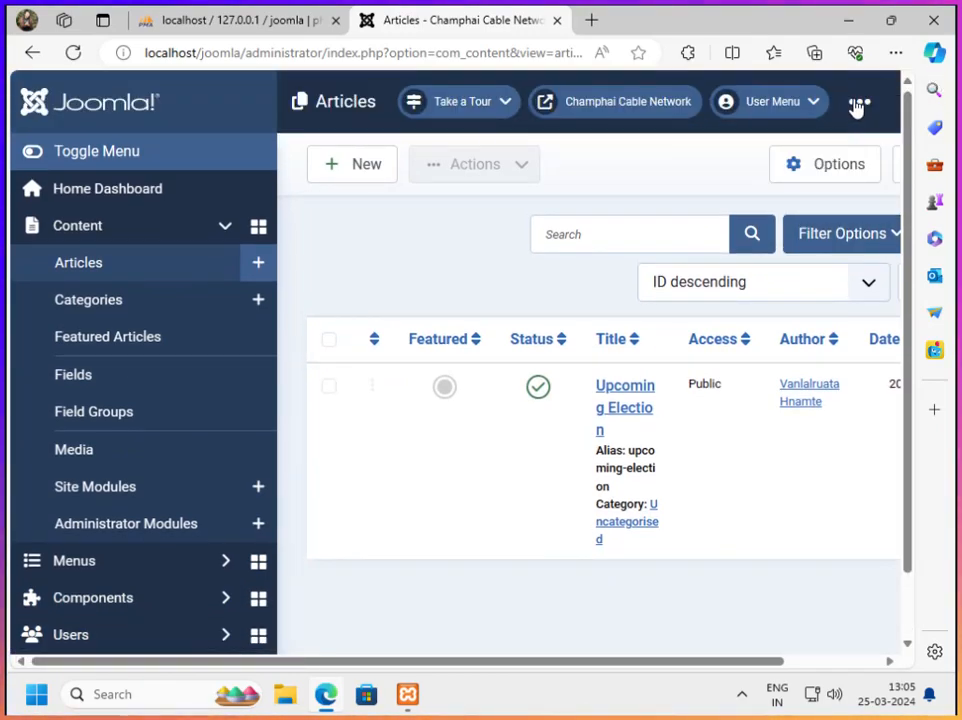
Open the Home Dashboard and shrink the page to examine its overview, including the recently added articles and latest actions
click(131, 205)
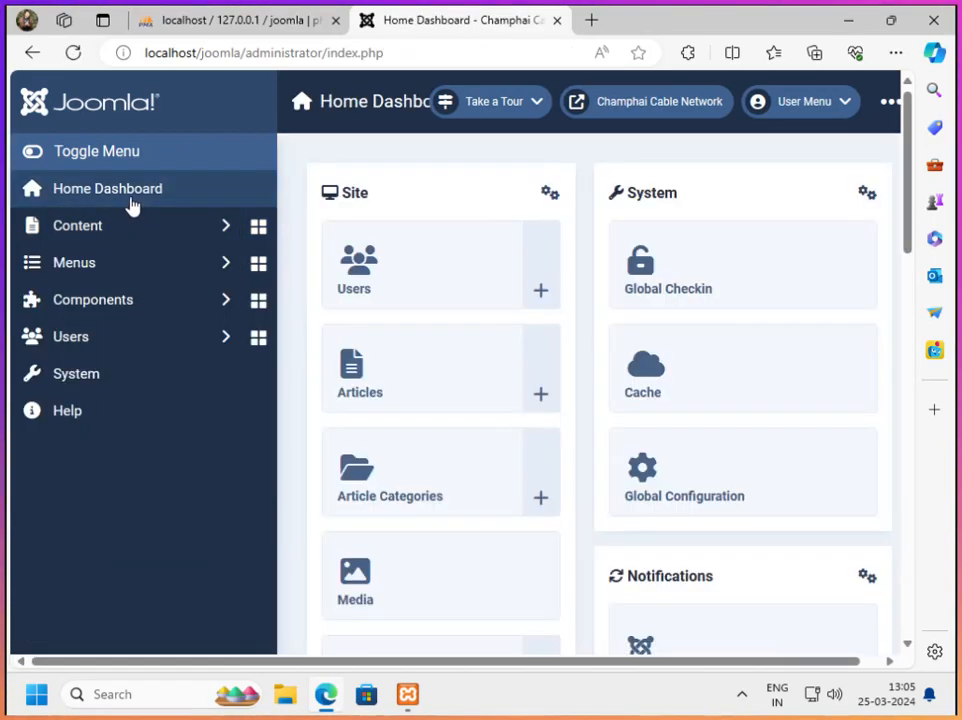
scroll(548, 414, down, 15)
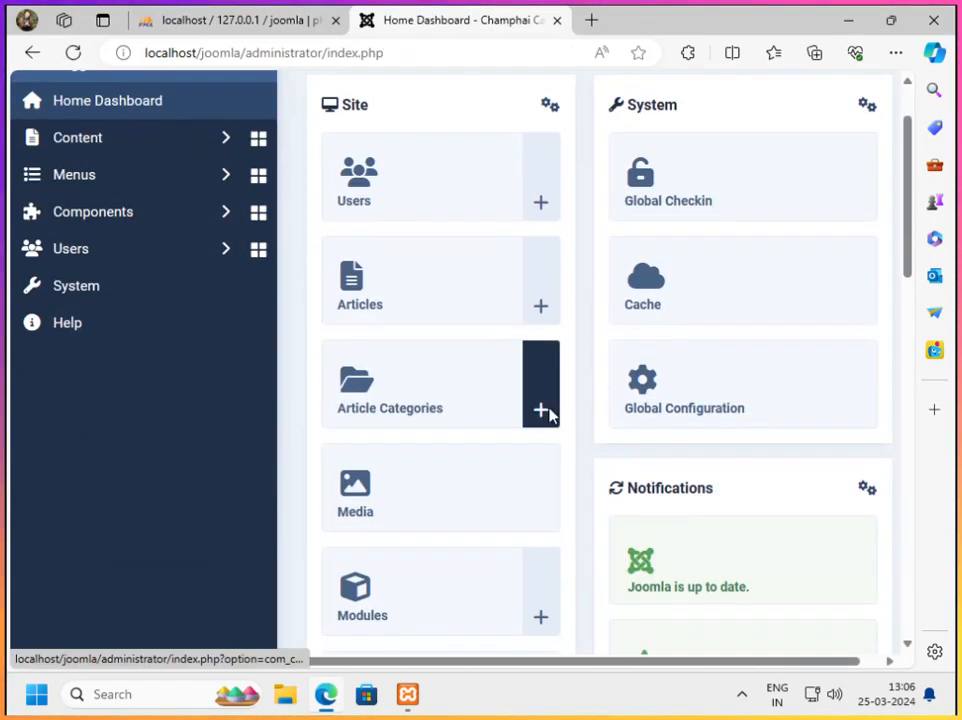
scroll(541, 419, up, 15)
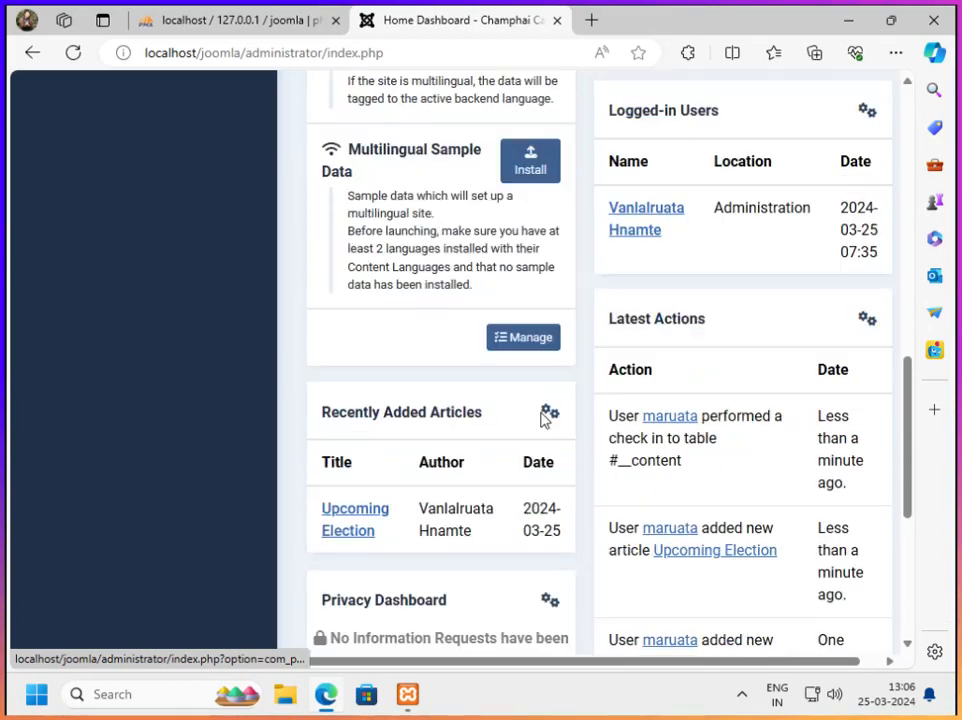
key(ctrl+minus)
key(ctrl+minus)
key(ctrl+minus)
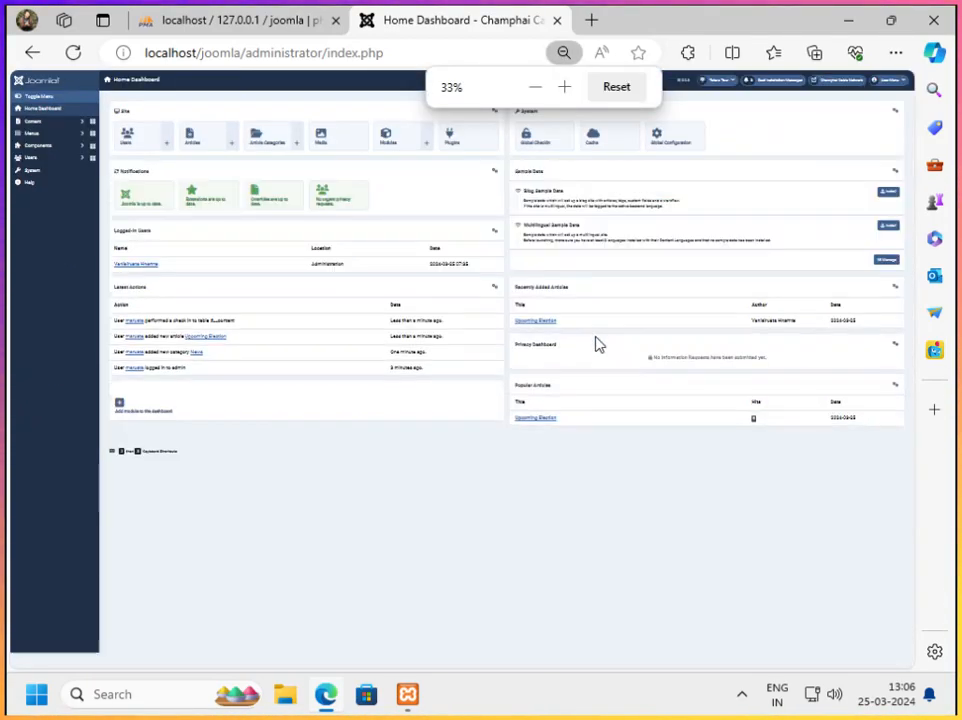
key(ctrl+minus)
key(ctrl+plus)
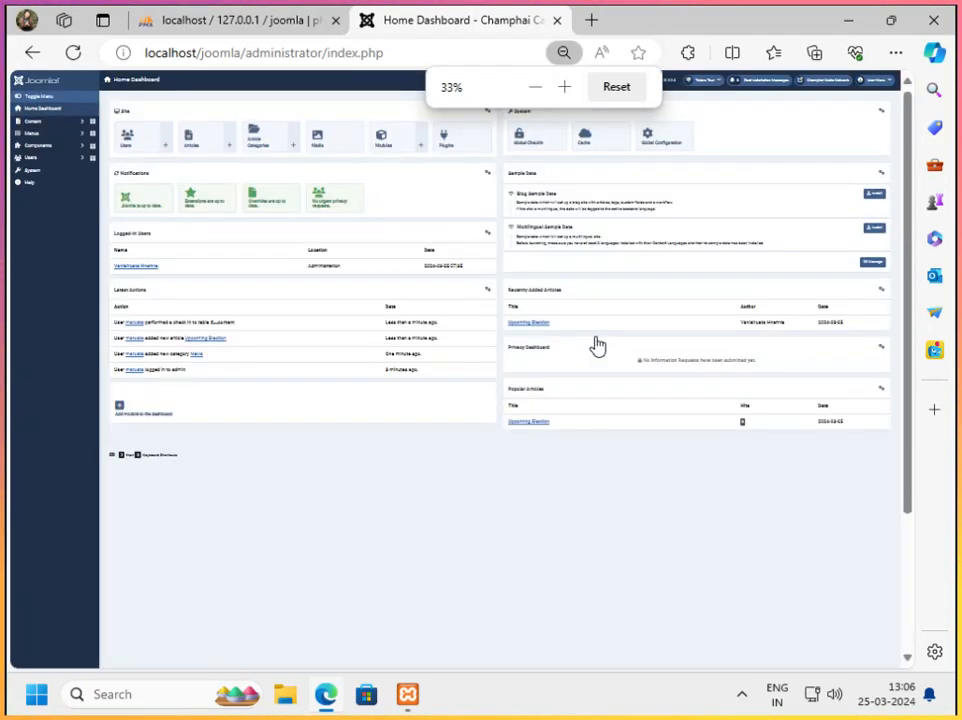
key(ctrl+plus)
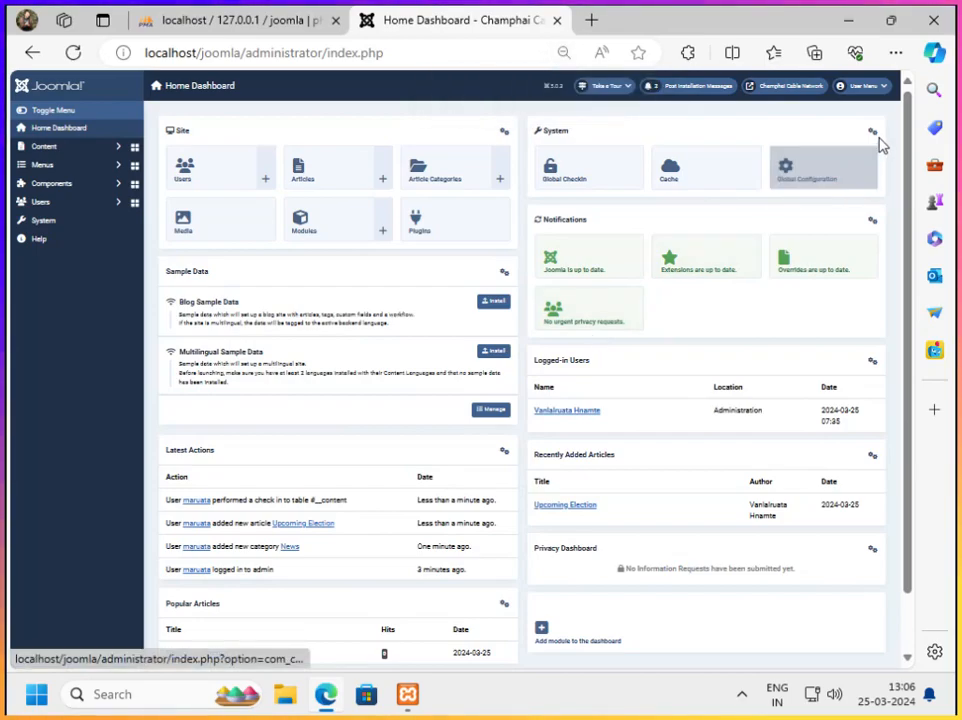
Log out of the Joomla administrator and set the page zoom to 90%
click(874, 90)
click(832, 170)
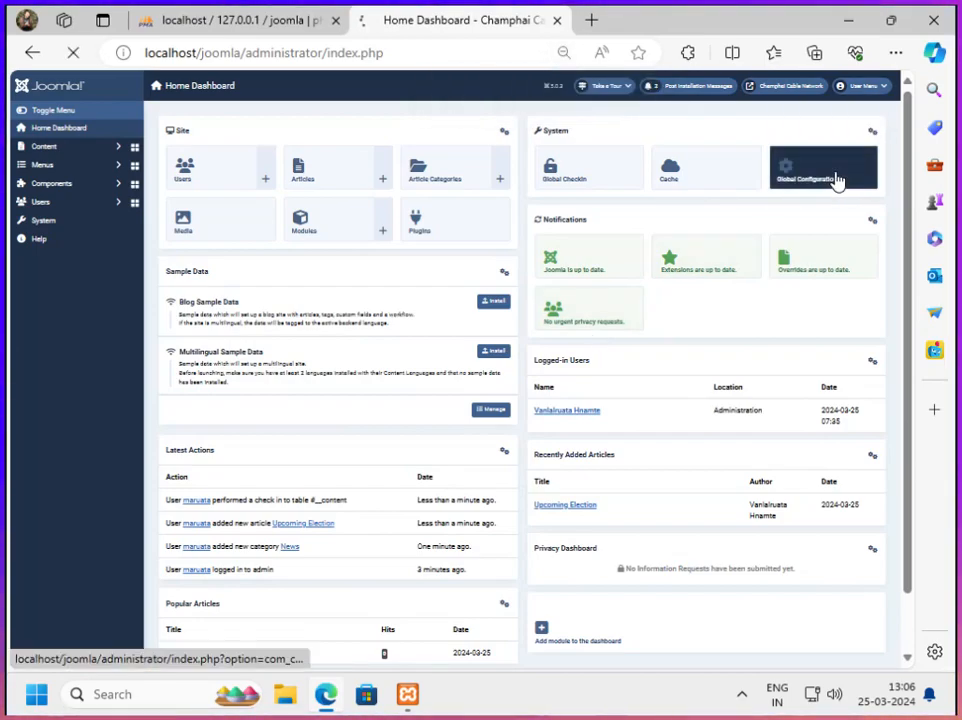
key(ctrl+plus)
key(ctrl+plus)
key(ctrl+plus)
key(ctrl+plus)
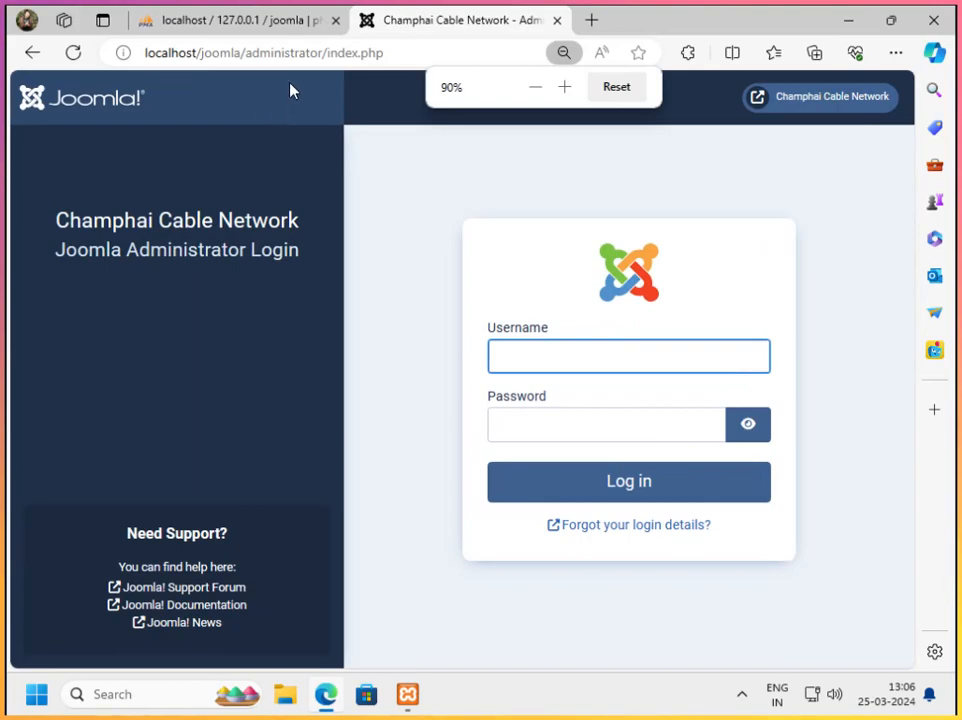
Open the public site at localhost/joomla/ and view its Home page
drag(246, 54, 462, 56)
key(BackSpace)
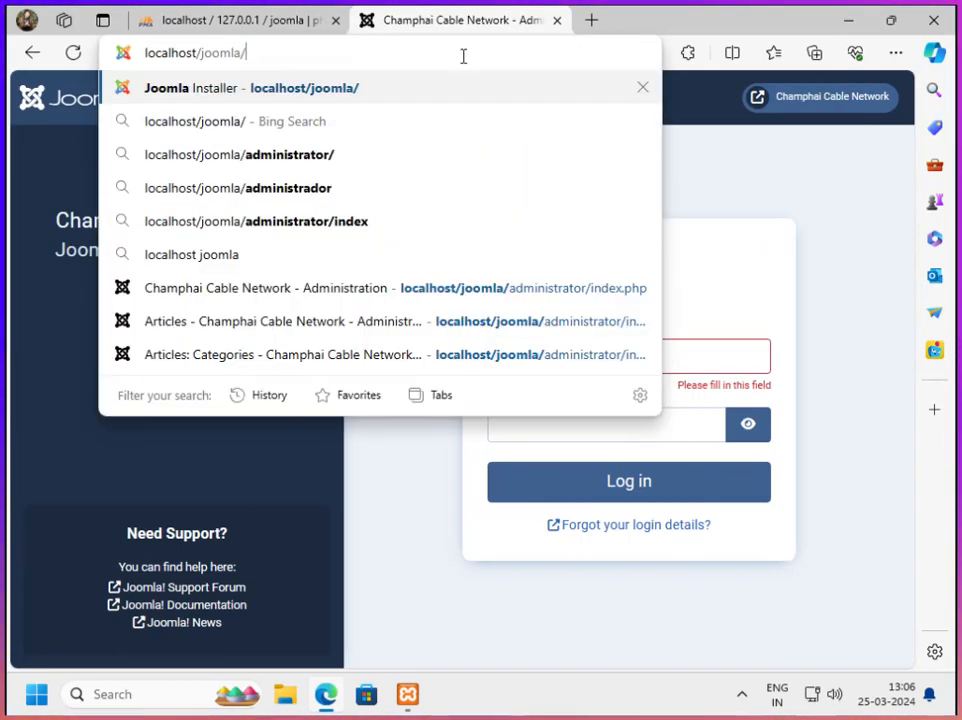
key(Return)
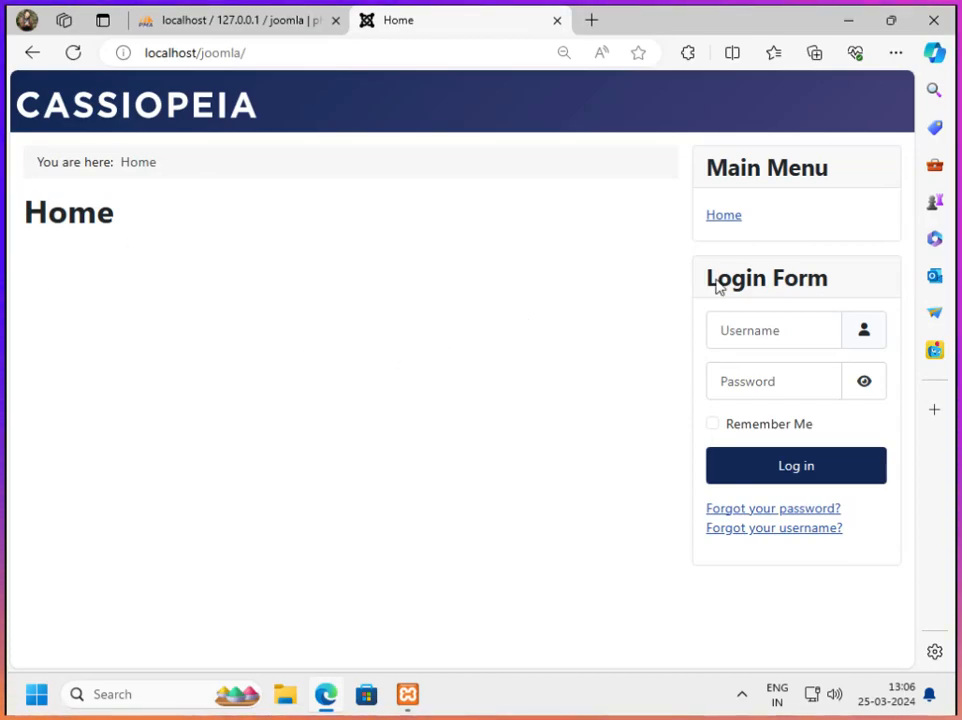
click(721, 219)
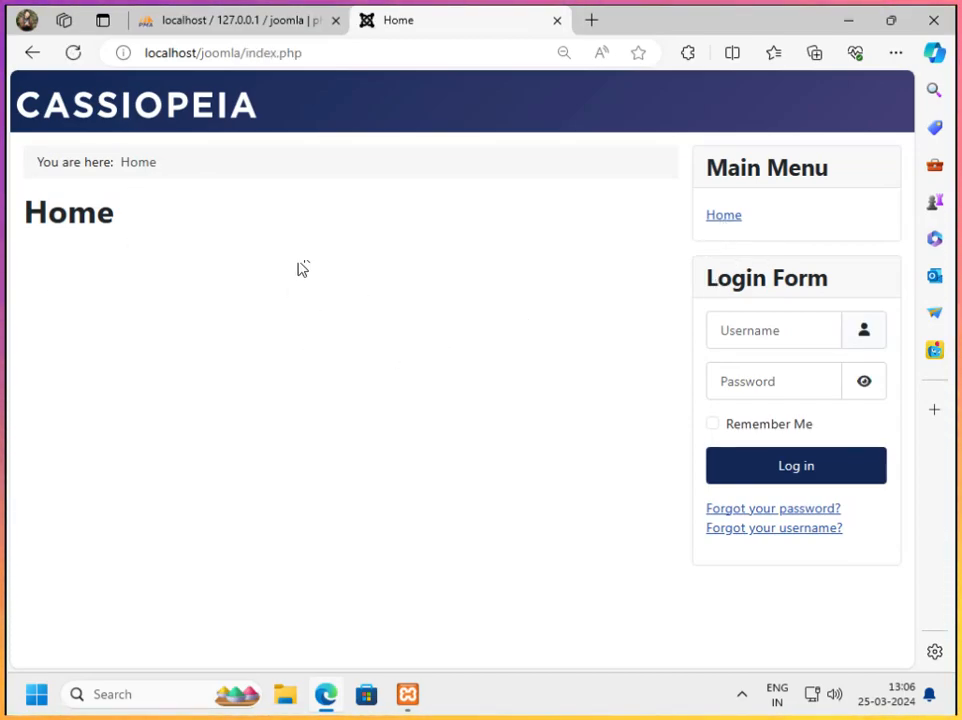